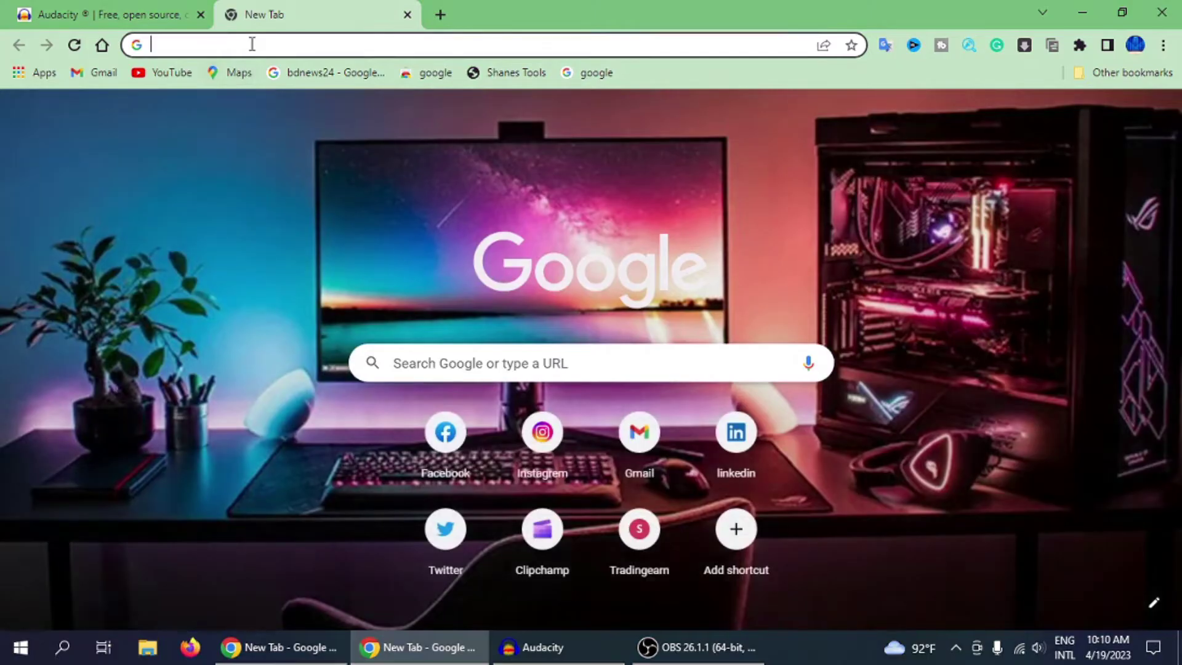
- Open the TDR Nova page on tokyodawn.net and find its free download options
click(251, 45)
click(212, 117)
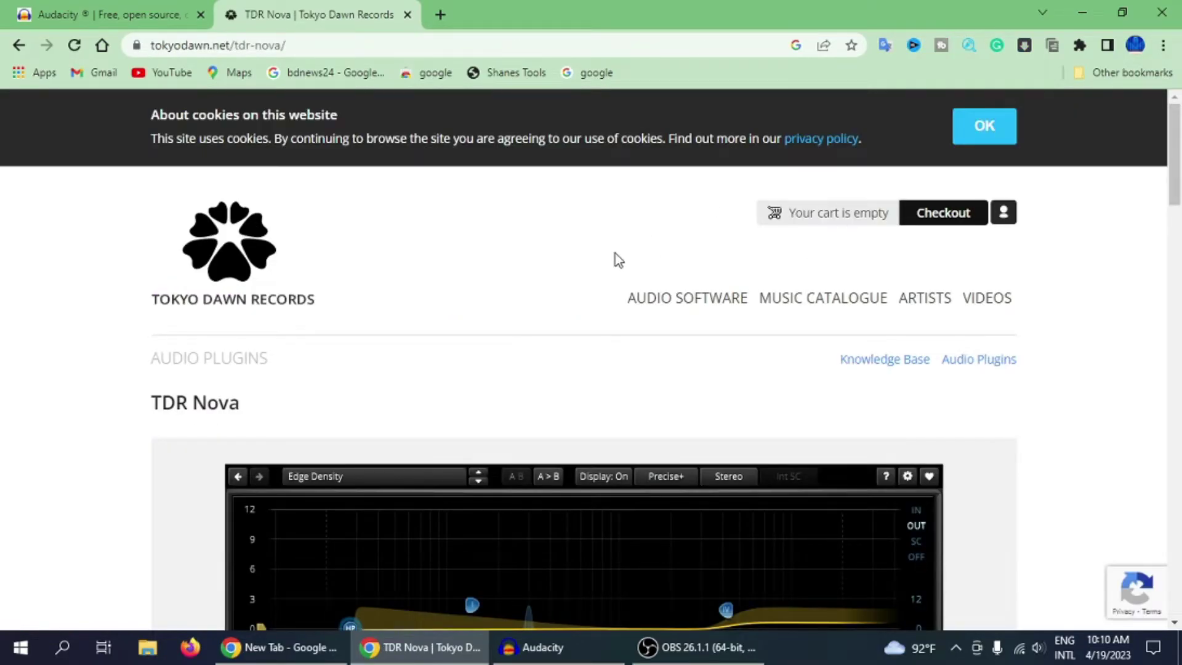
scroll(615, 253, down, 5)
scroll(615, 251, up, 5)
scroll(879, 308, down, 5)
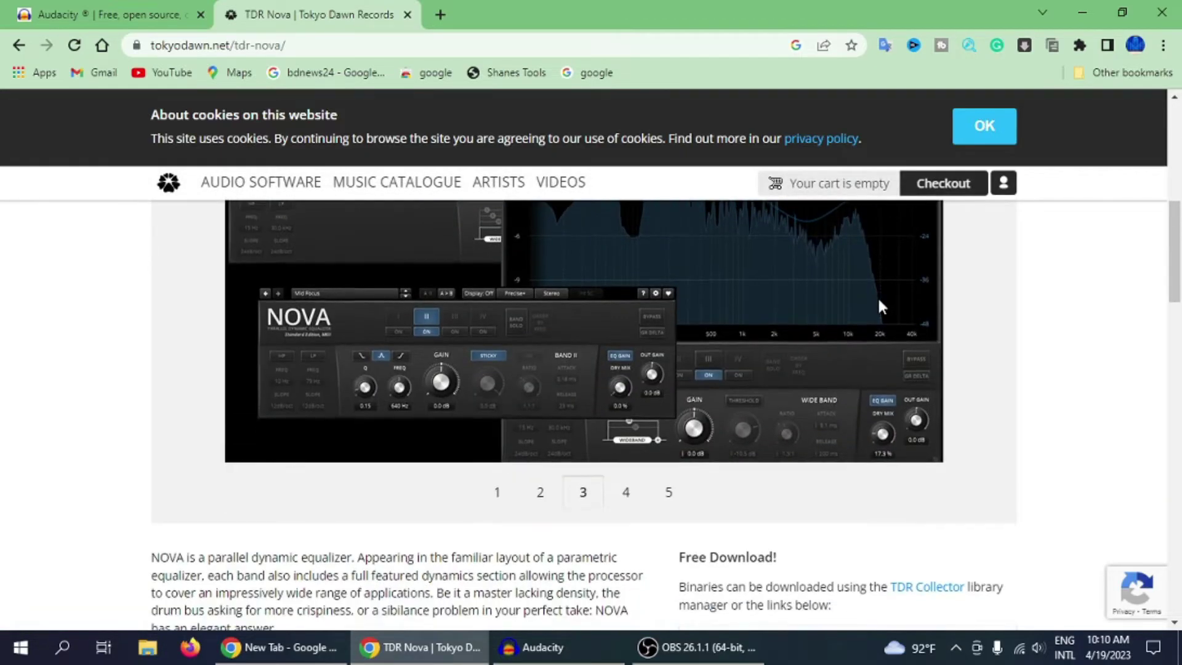
scroll(877, 297, down, 4)
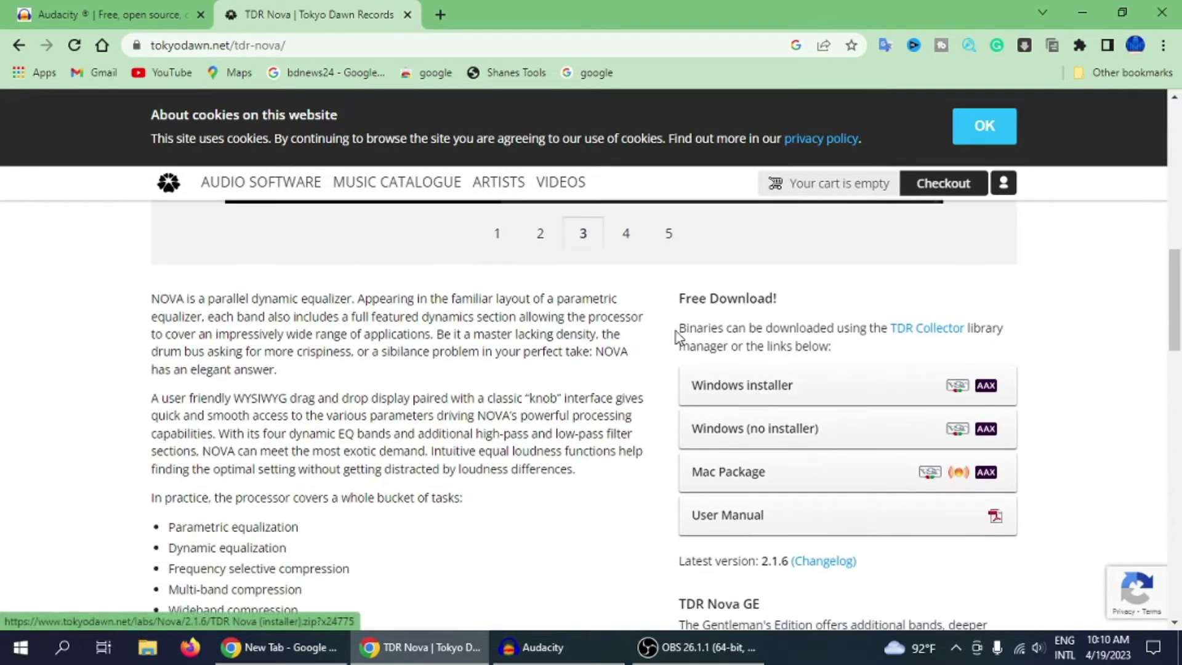
- View the licence agreement for the TDR Nova Windows installer and dismiss it without downloading
click(802, 391)
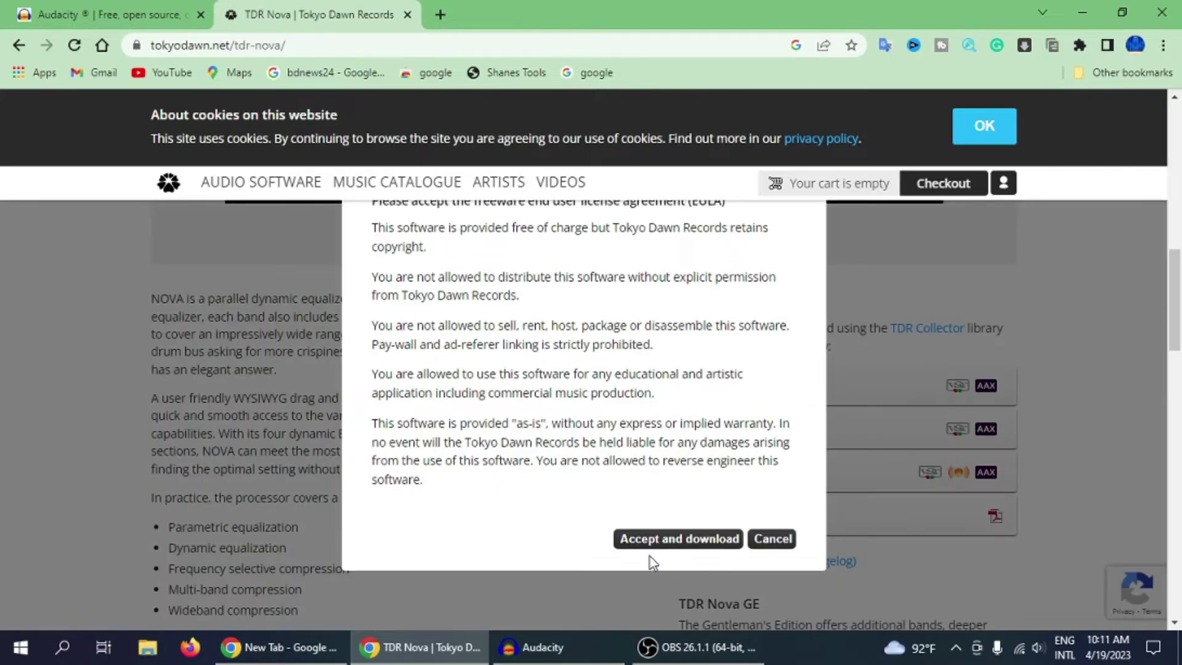
click(766, 538)
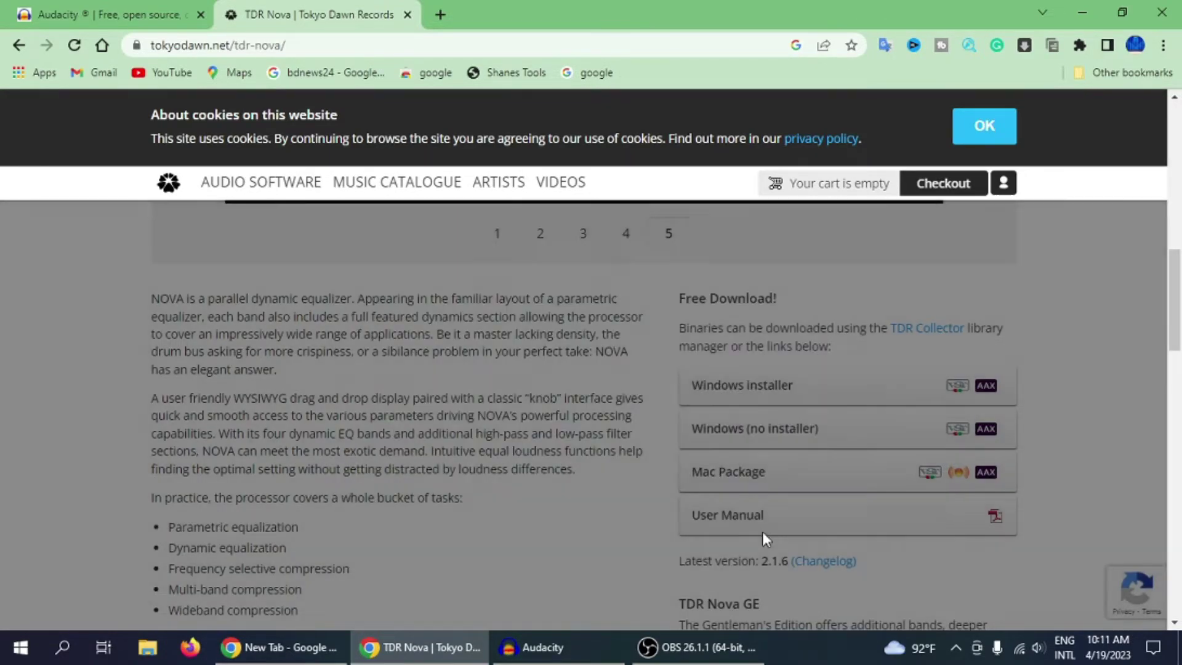
scroll(483, 322, up, 9)
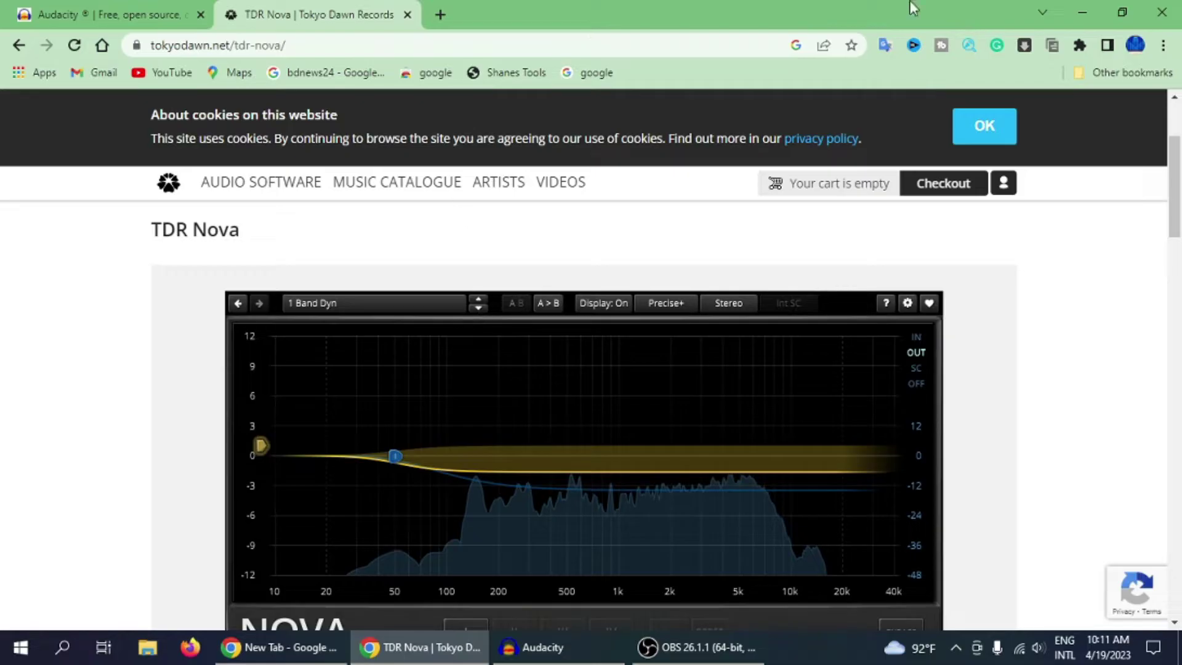
- Switch to Audacity and check the state of the TDR Nova entries in the Plugin Manager, leaving the settings as they are
click(1085, 12)
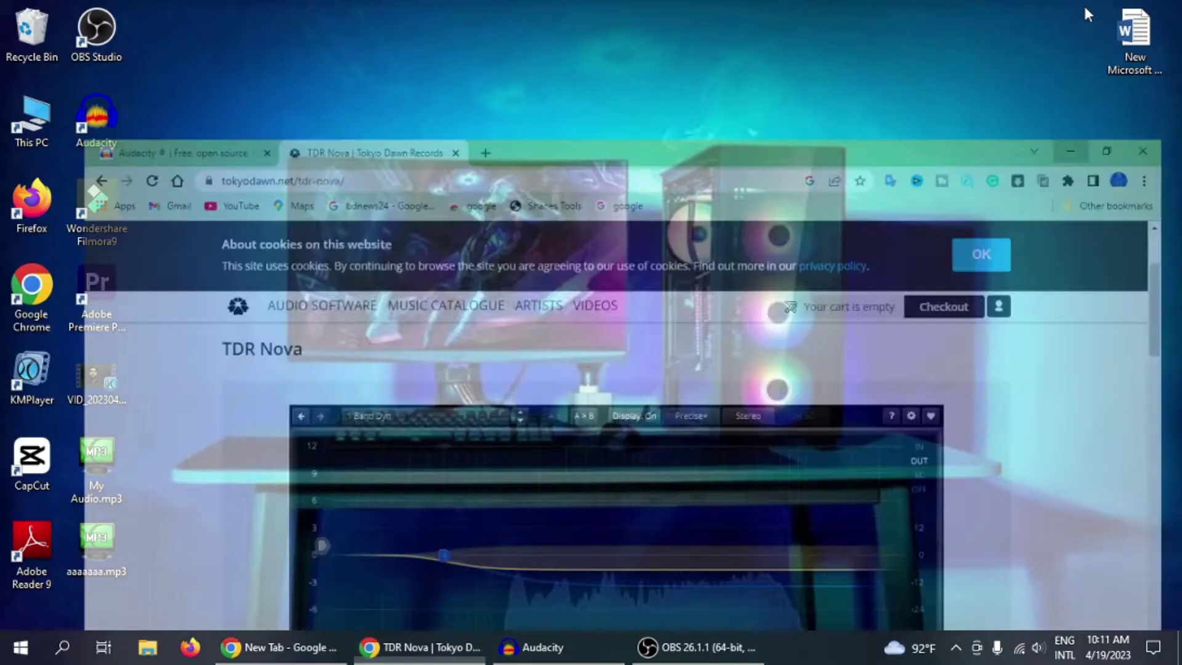
click(550, 659)
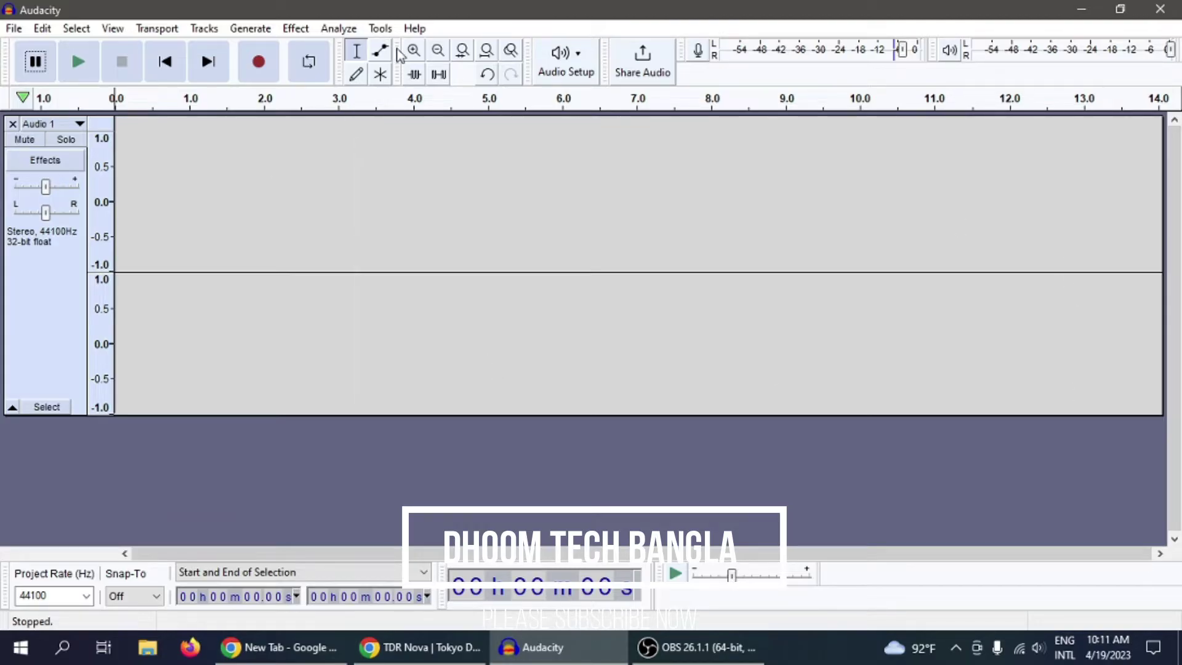
click(379, 31)
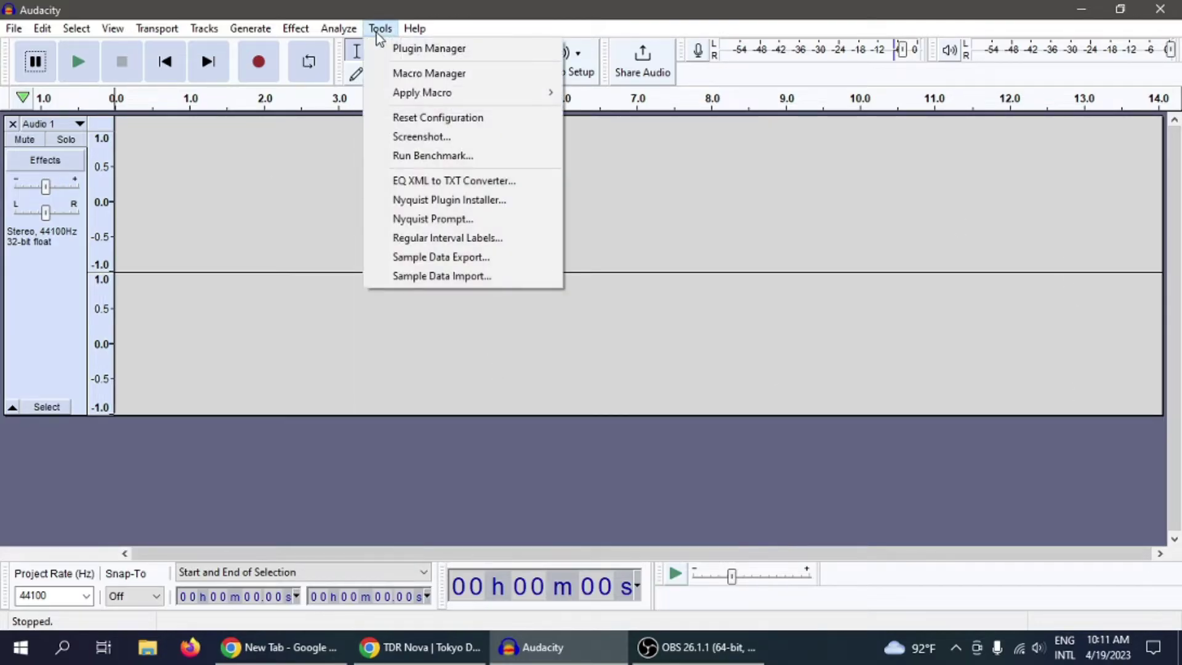
click(437, 52)
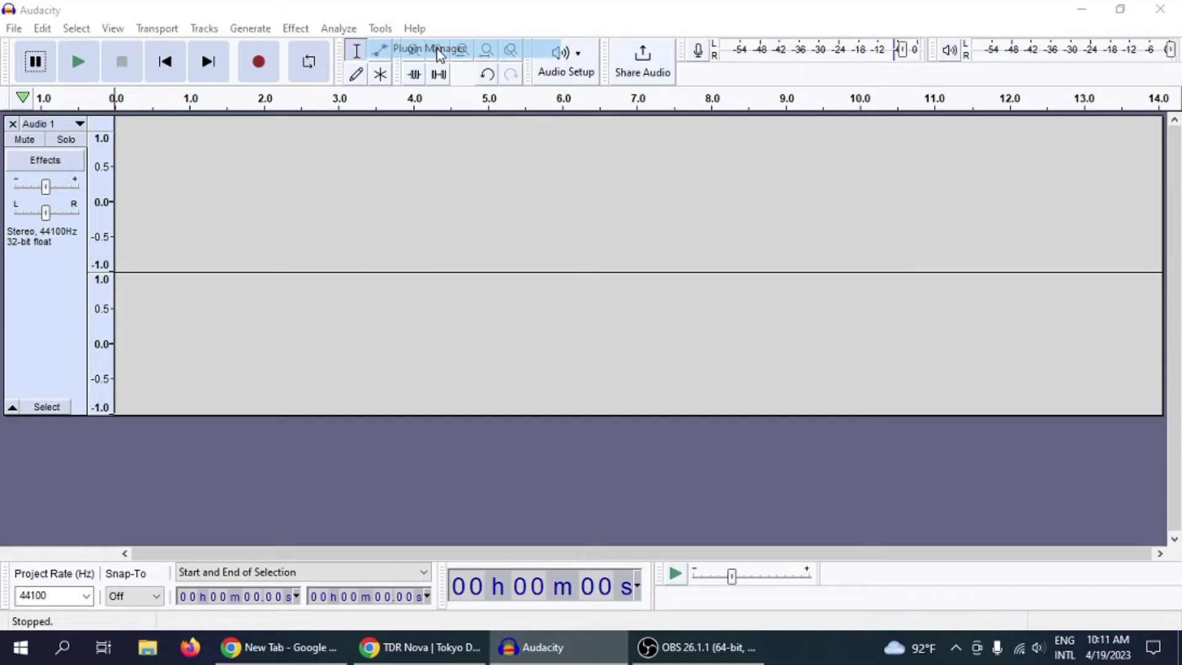
scroll(369, 301, down, 20)
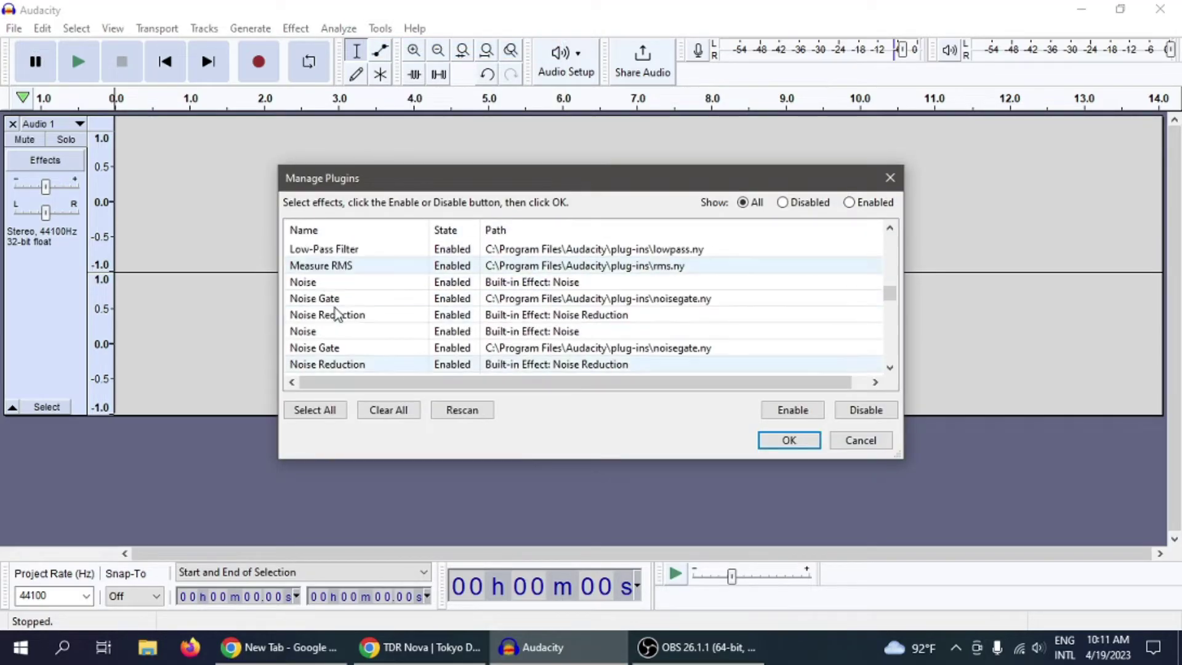
scroll(351, 317, down, 2)
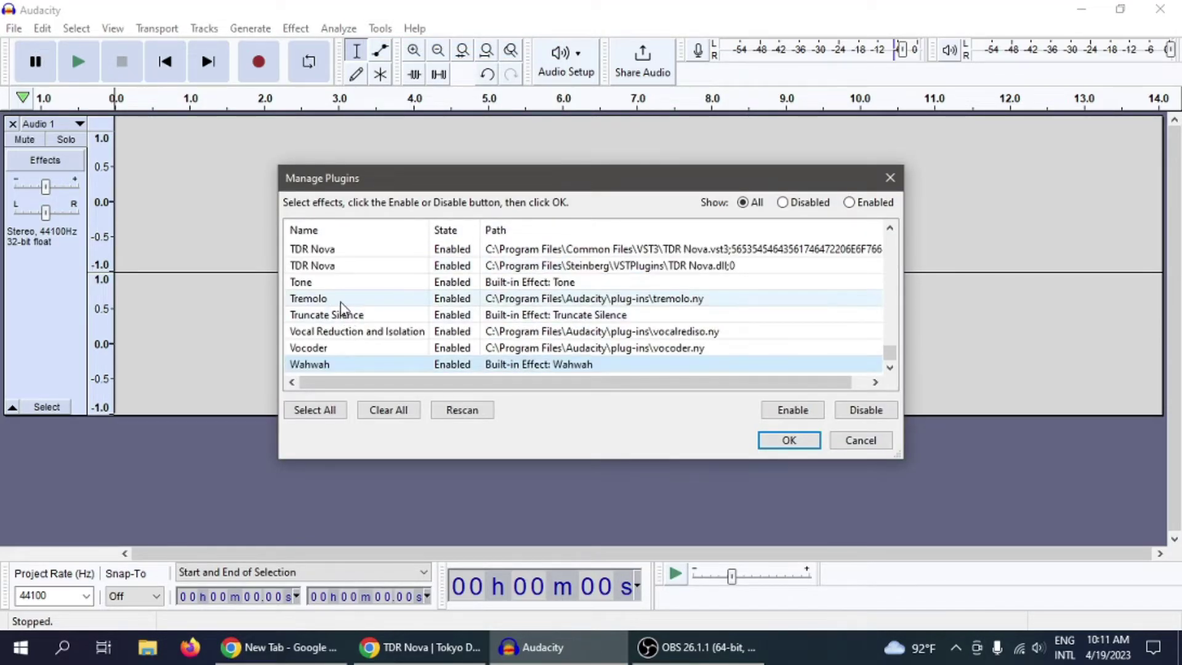
click(364, 268)
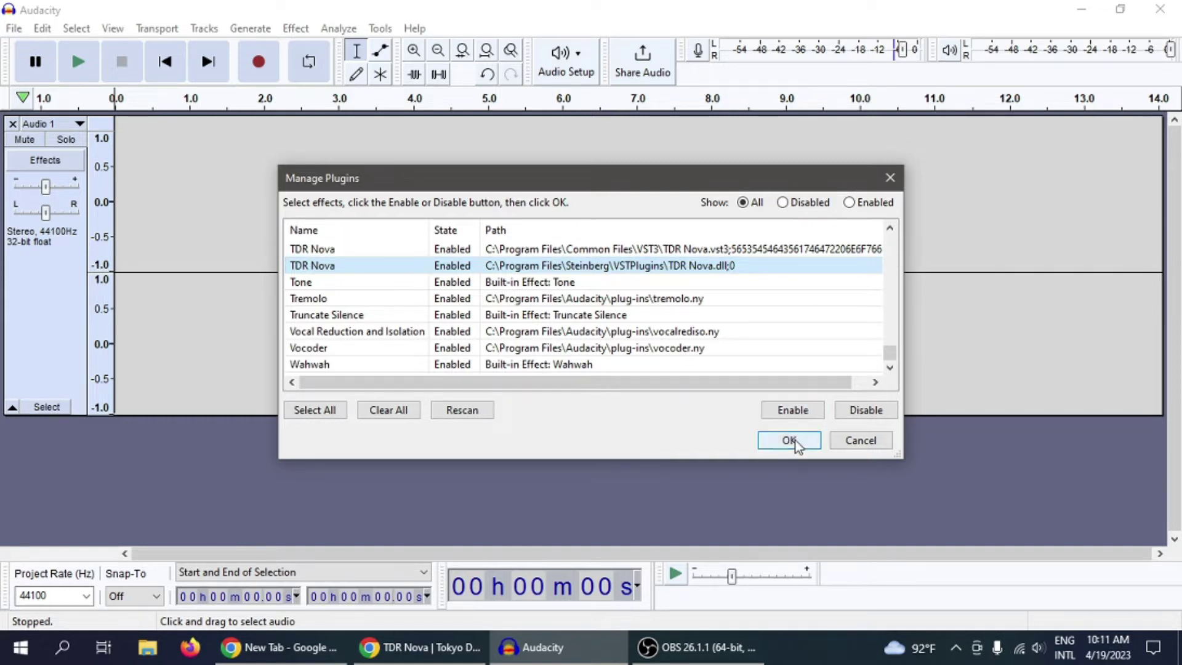
click(856, 441)
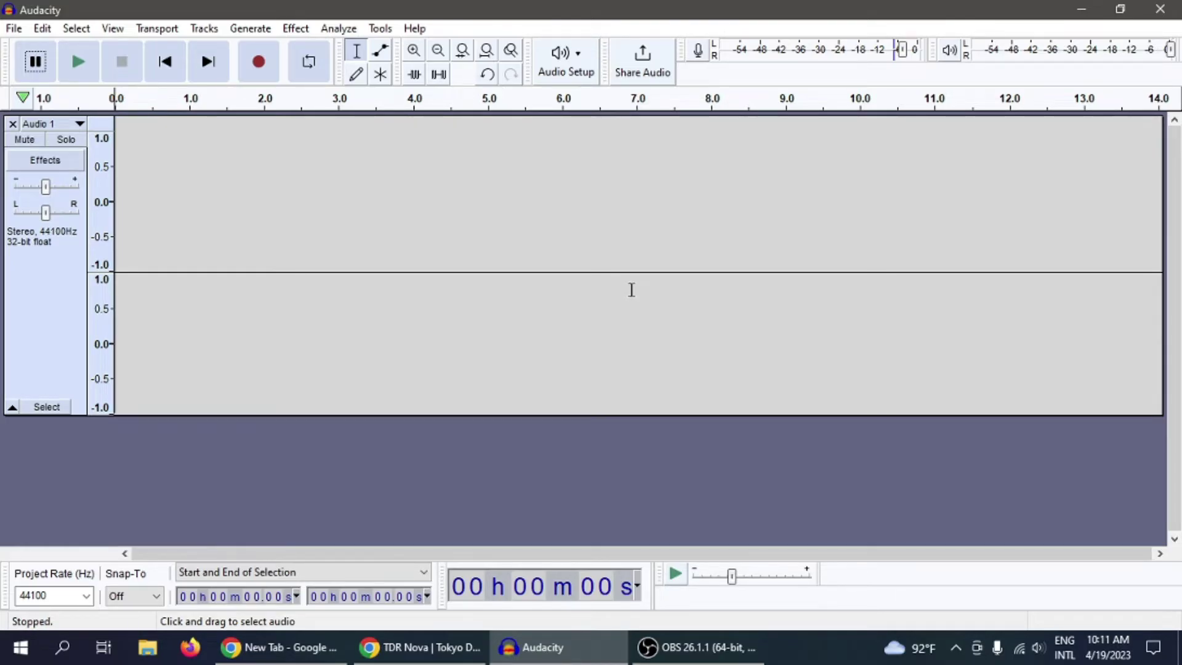
- Record a voice clip about 8.4 seconds long from the start of the empty Audio 1 track
click(368, 210)
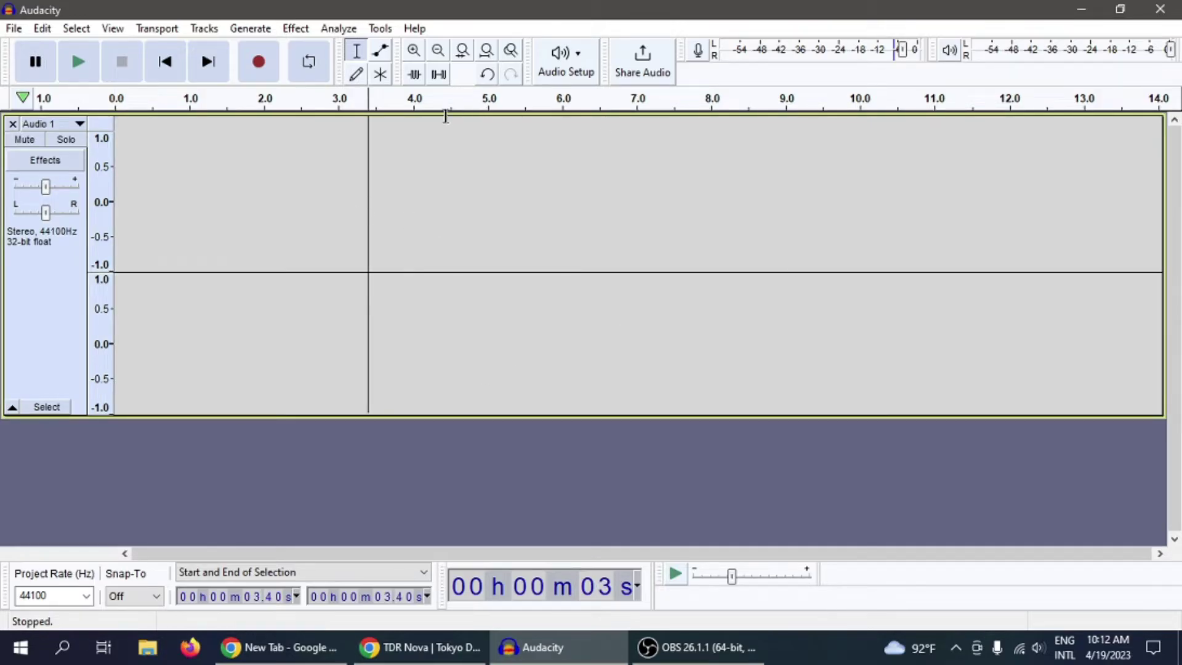
click(166, 62)
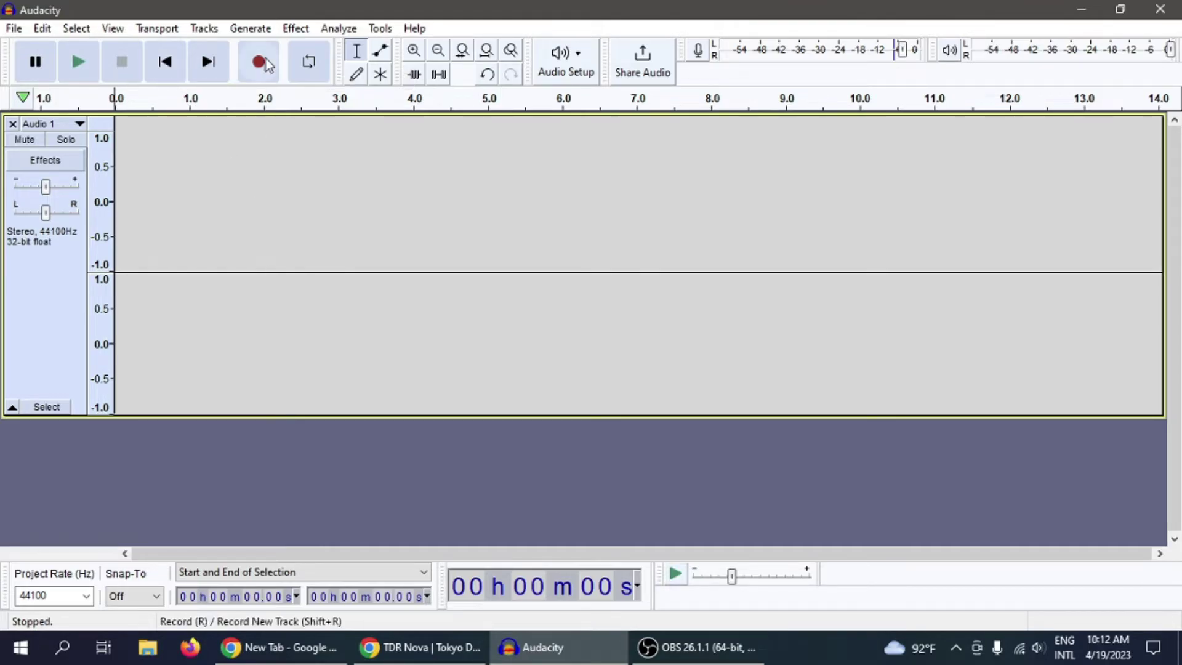
click(259, 63)
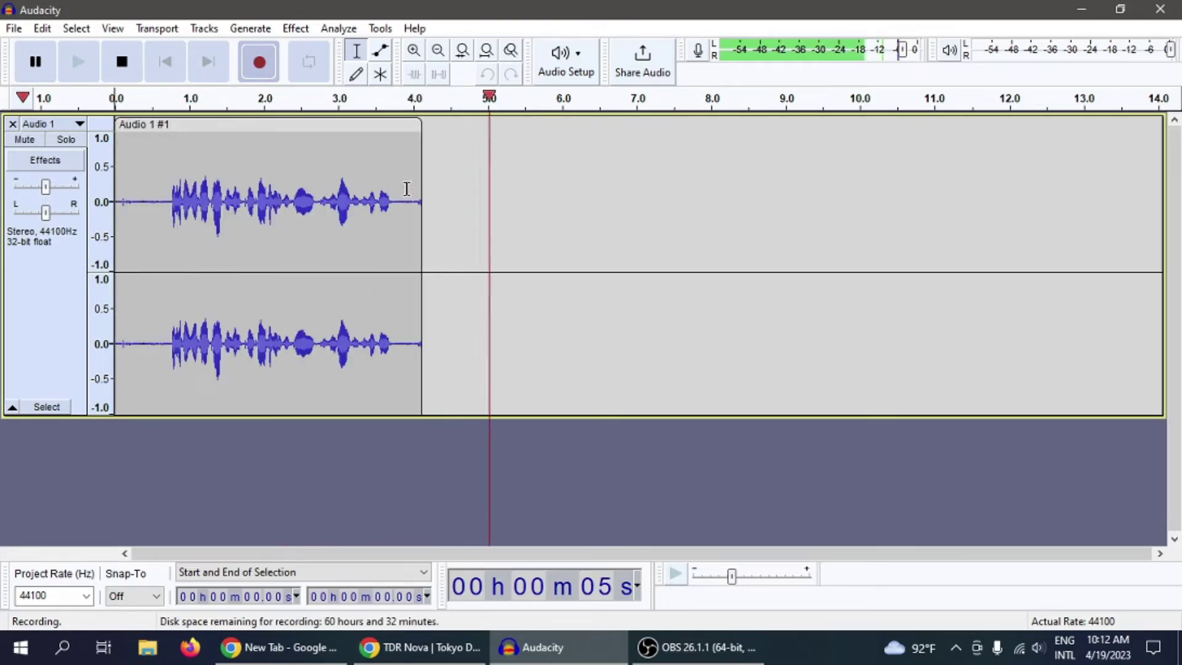
click(123, 62)
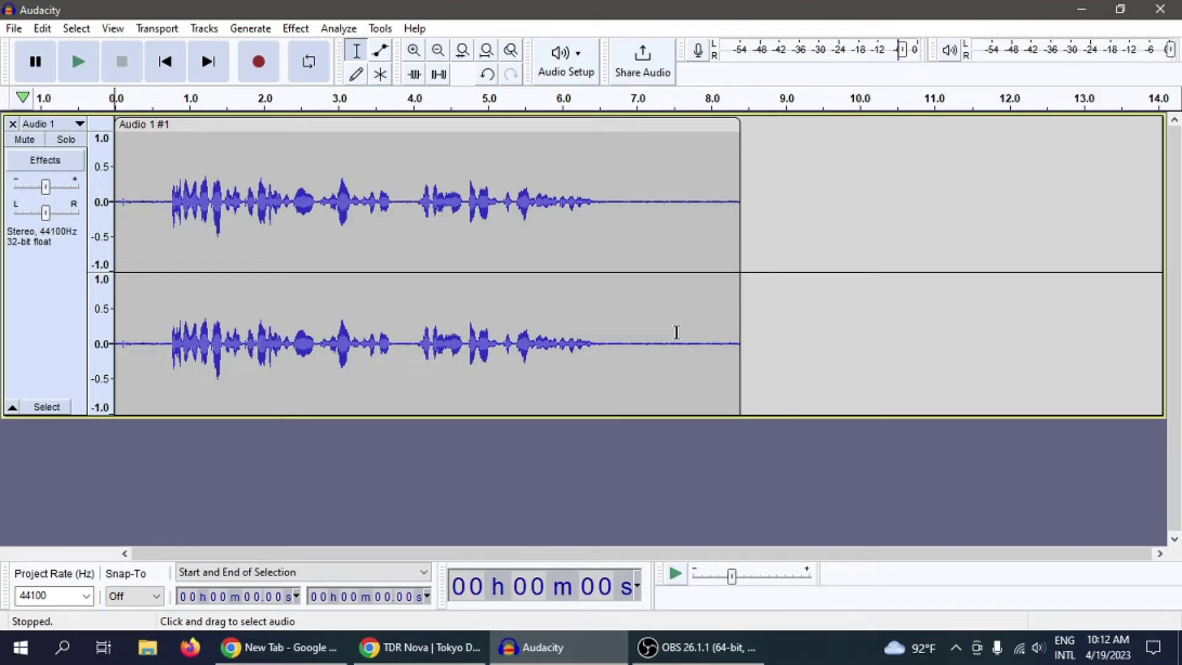
- Capture a Noise Reduction profile from the silent section between about 0.08 and 0.72 seconds
key(ctrl+1)
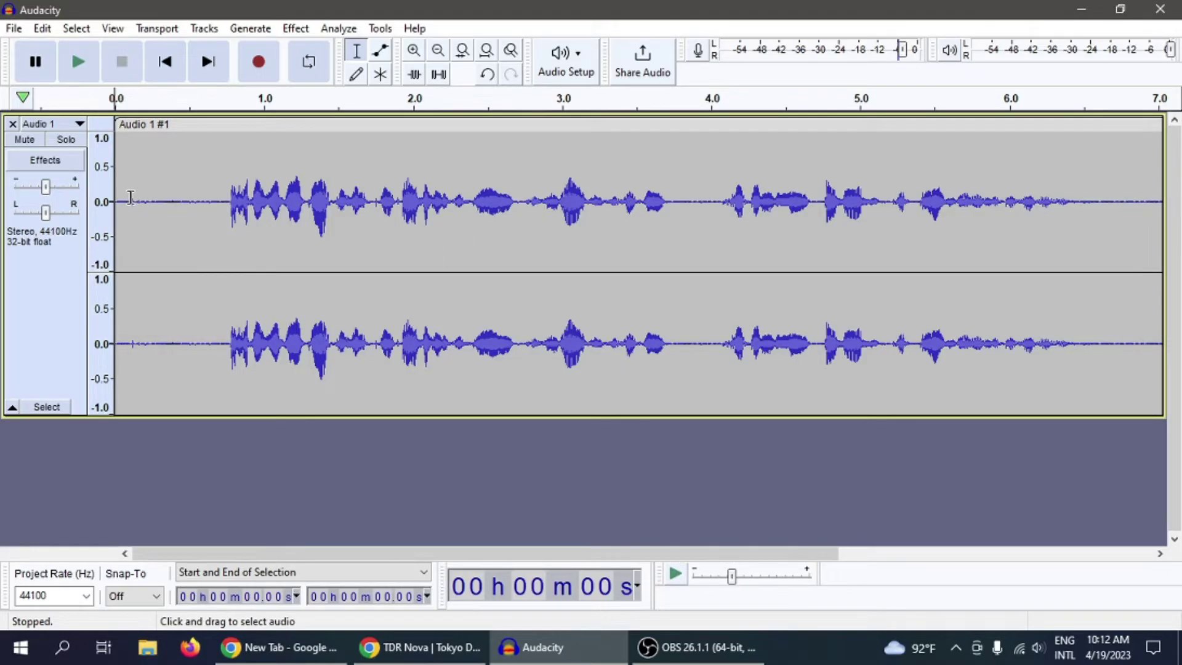
drag(126, 197, 222, 228)
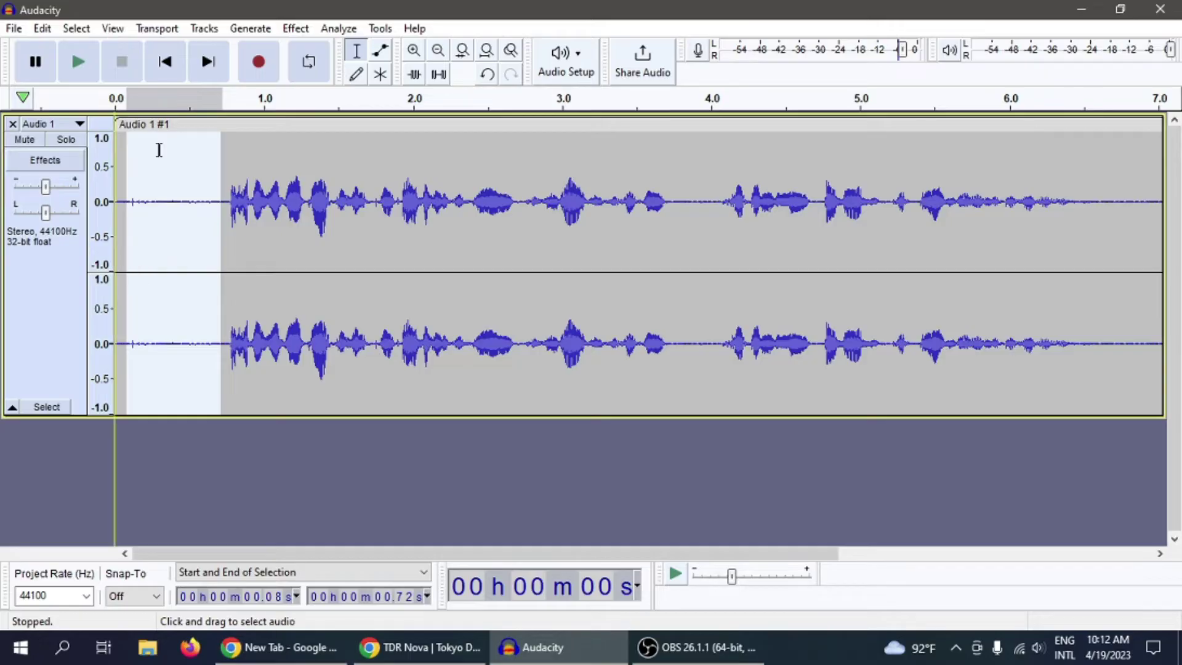
click(297, 31)
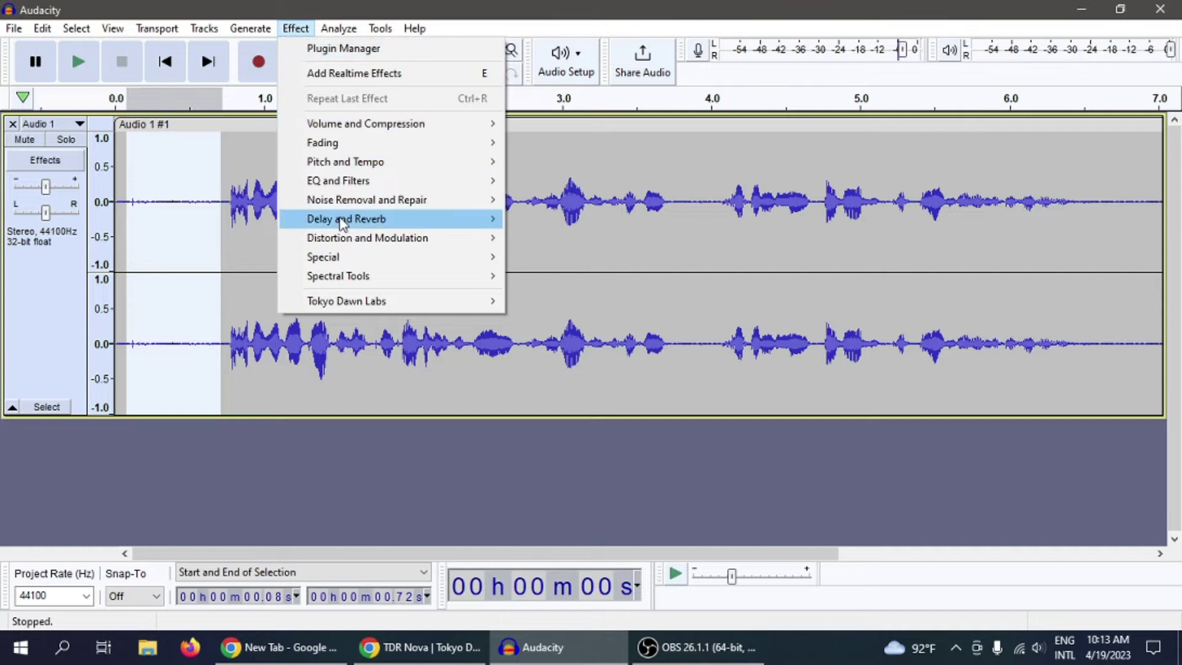
mouse_move(381, 207)
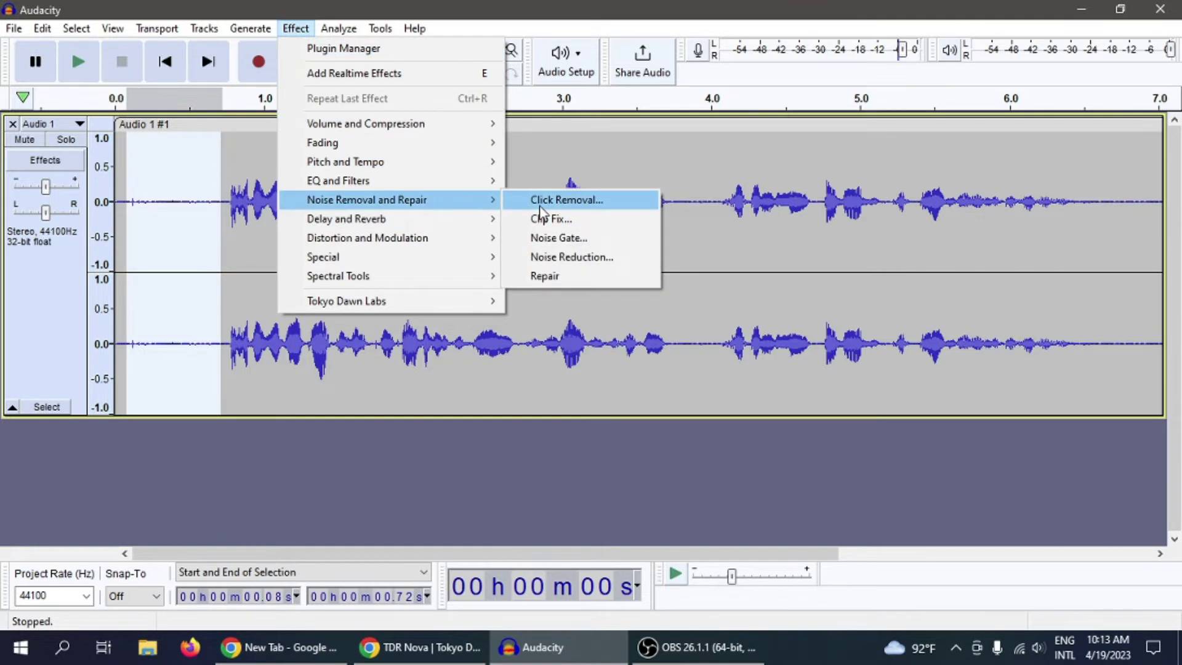
click(574, 261)
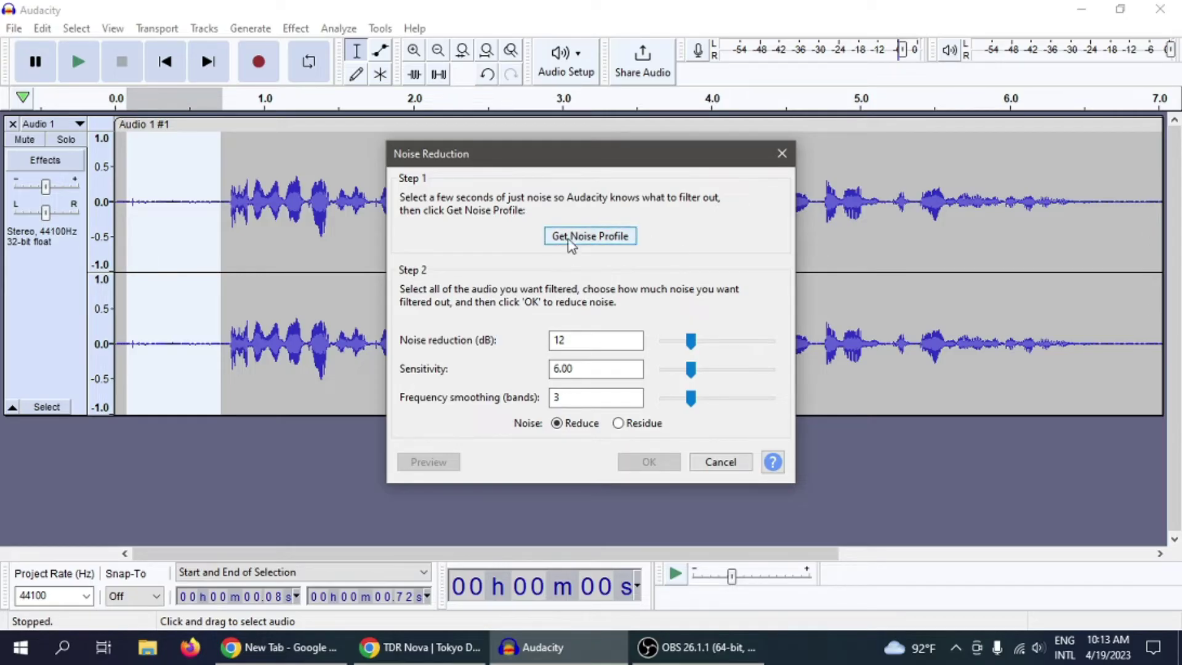
click(611, 238)
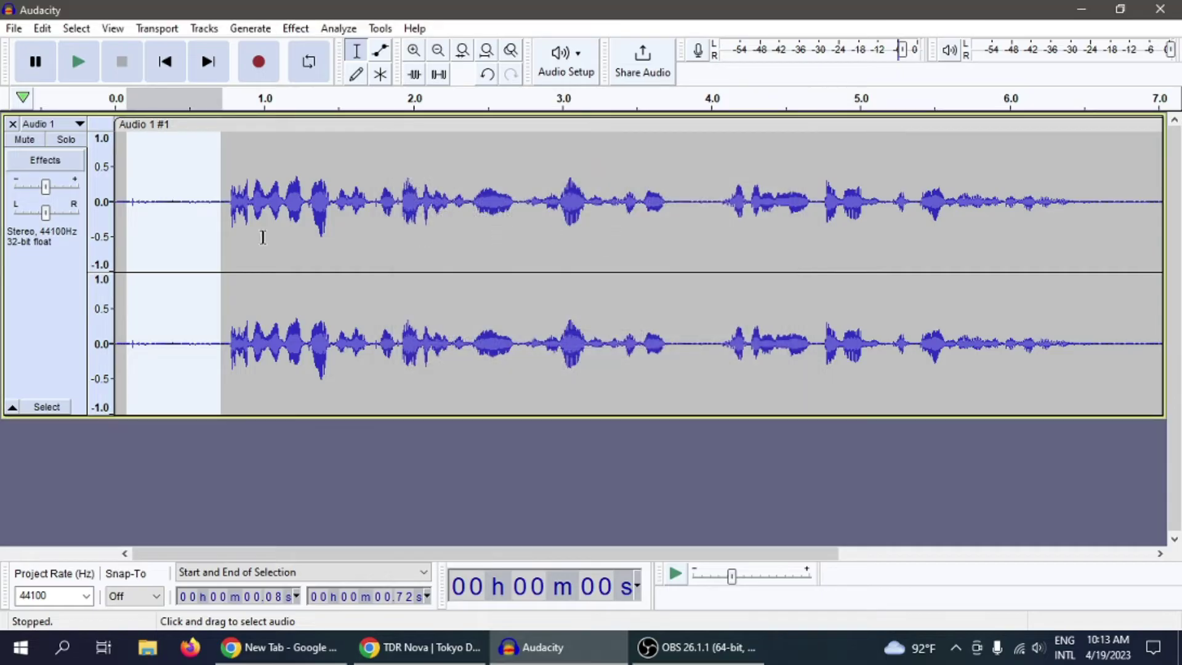
- Apply Noise Reduction to the whole recording with 12 dB reduction, sensitivity 6.00 and 3 smoothing bands, and play back the beginning
click(247, 246)
key(ctrl+a)
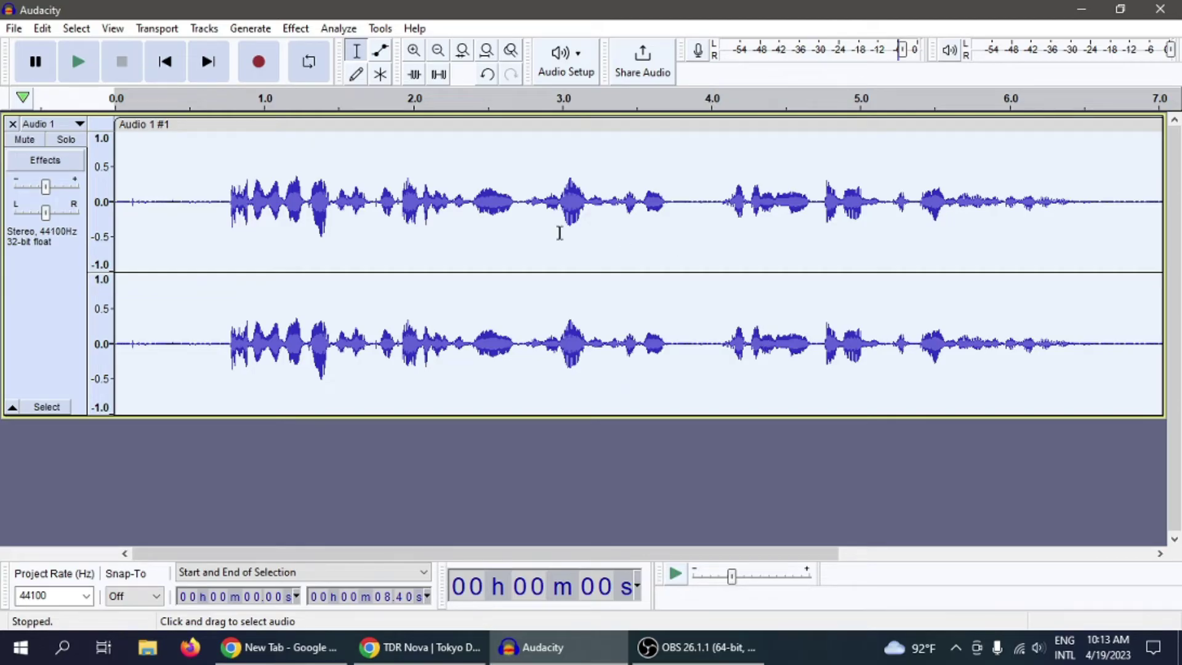
click(302, 31)
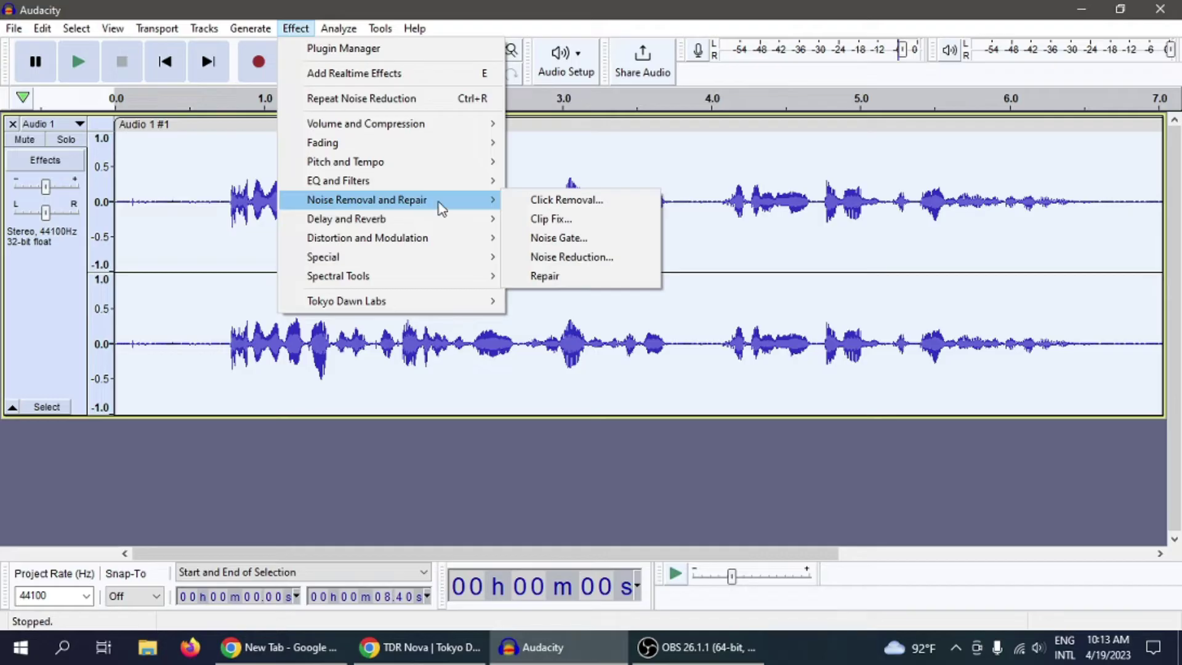
click(585, 269)
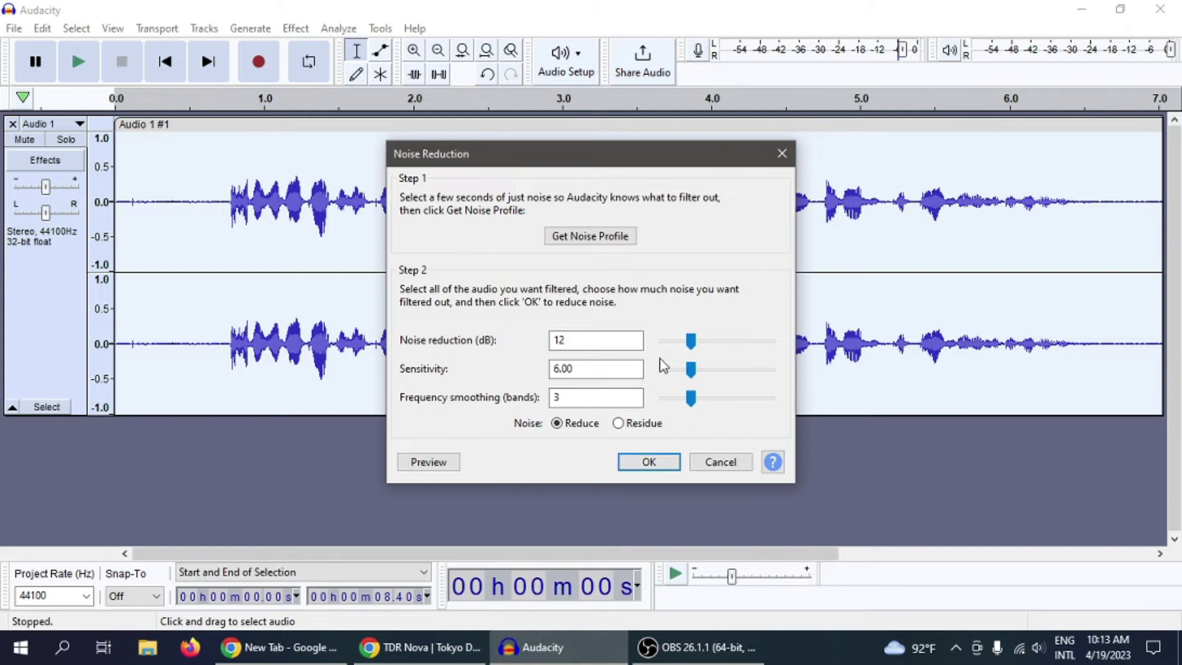
click(649, 462)
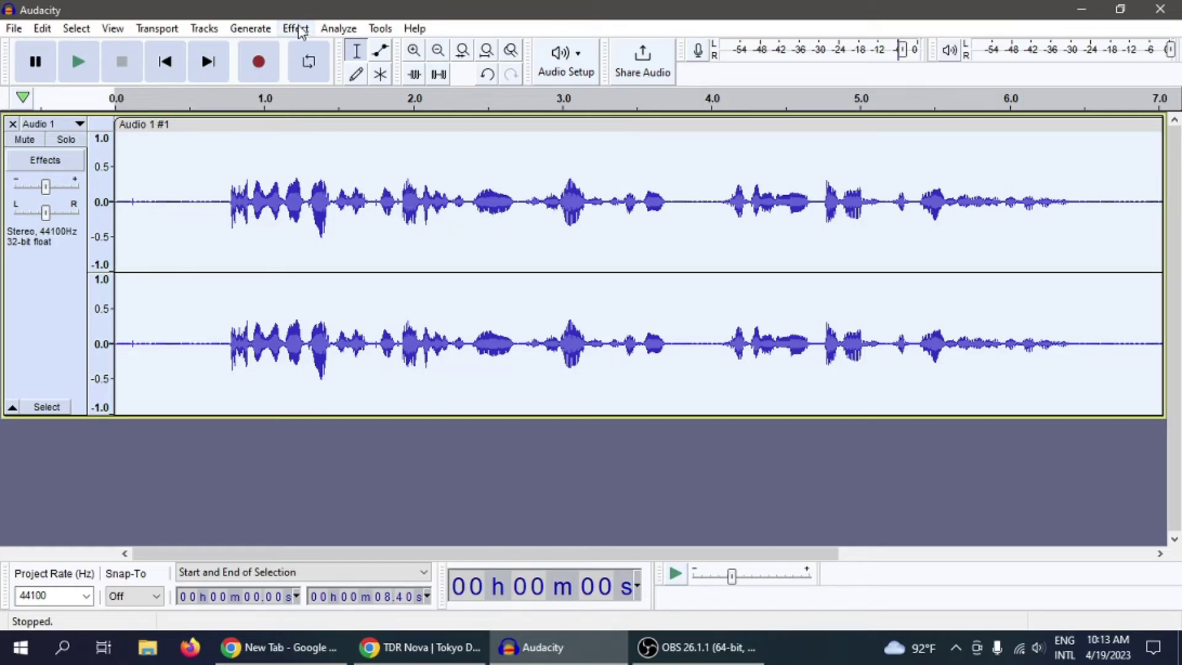
click(78, 62)
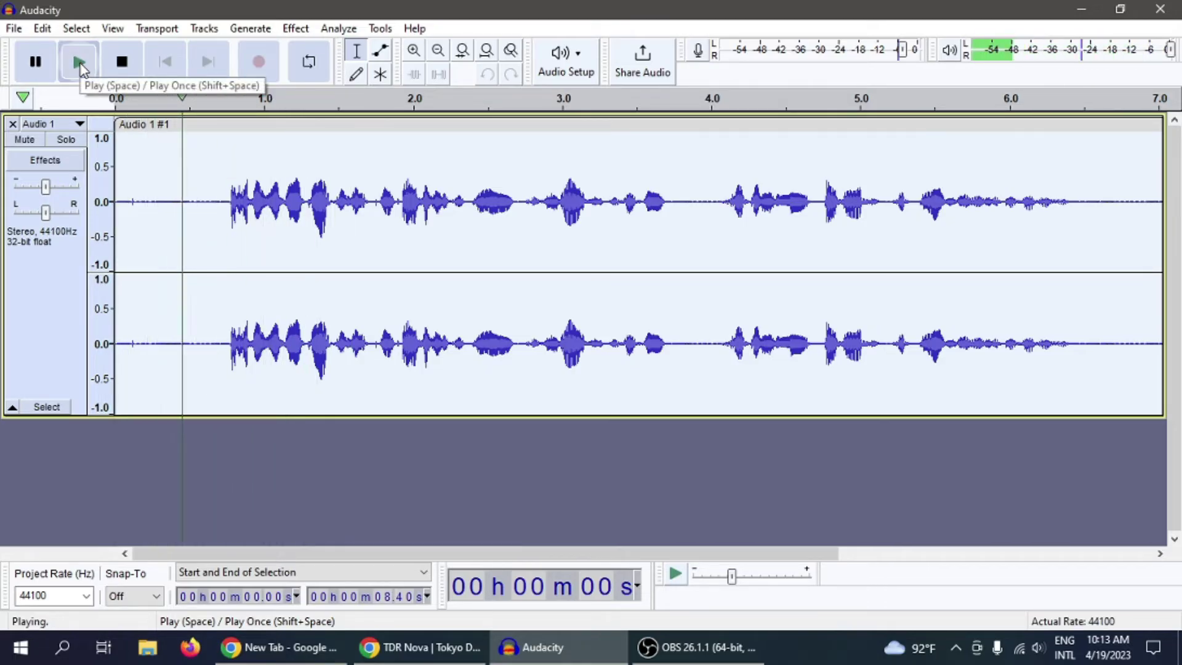
click(43, 70)
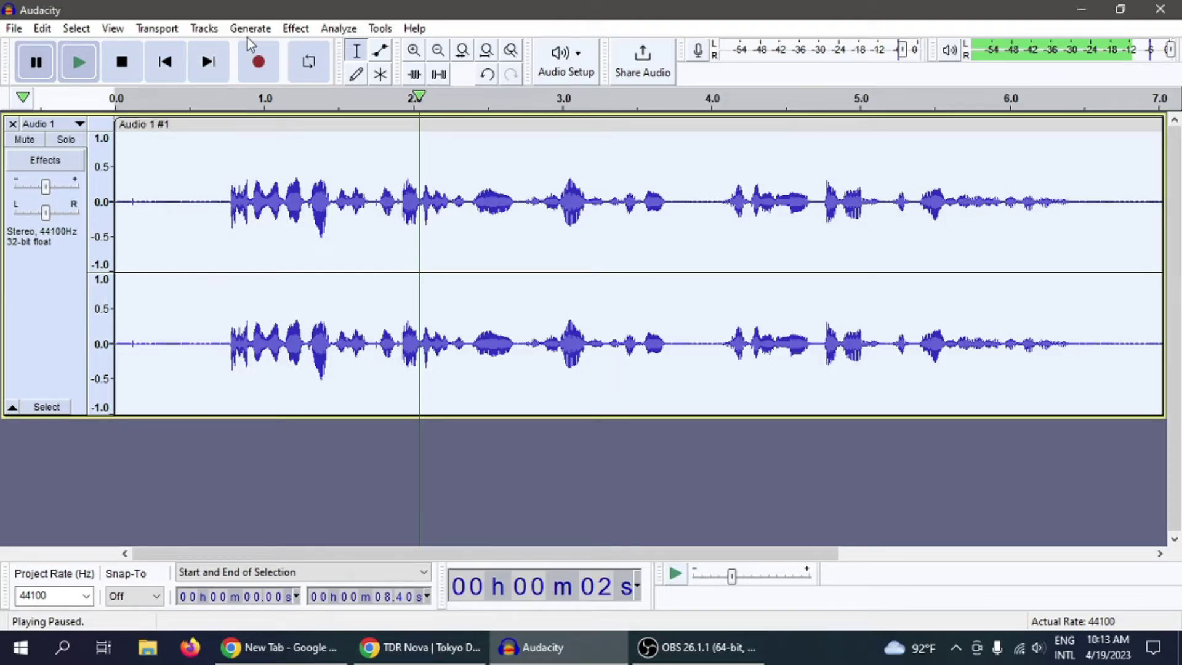
- Open the TDR Nova effect for the selected recording, using the Steinberg VSTPlugins version (TDR Nova.dll)
click(305, 30)
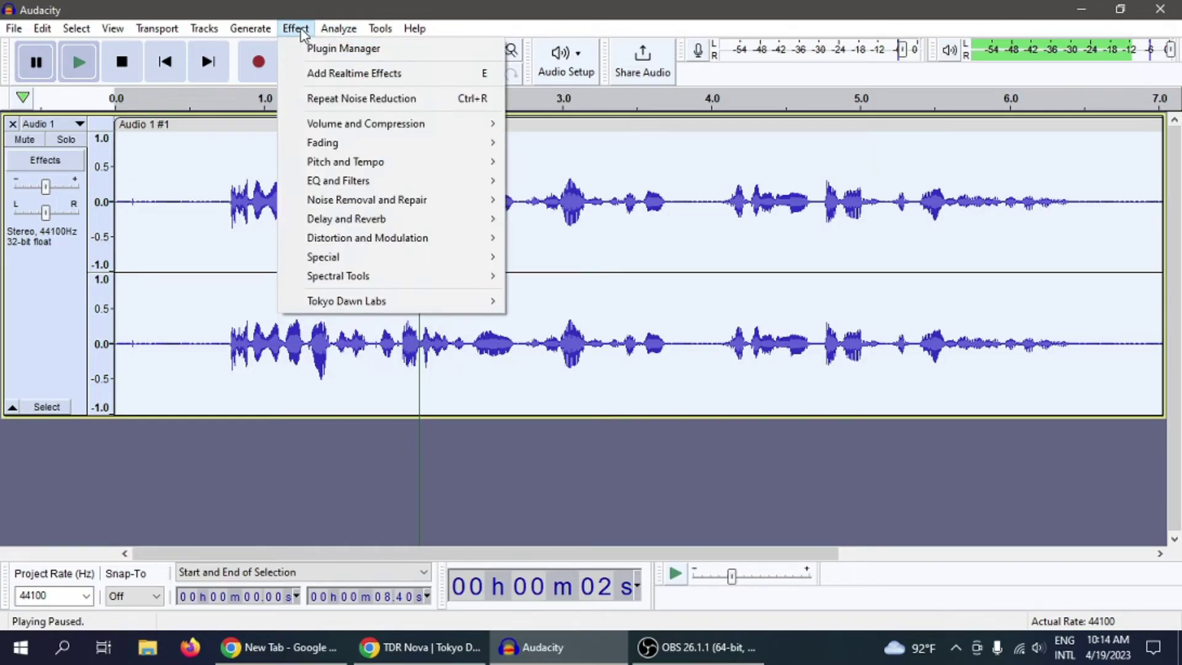
mouse_move(341, 307)
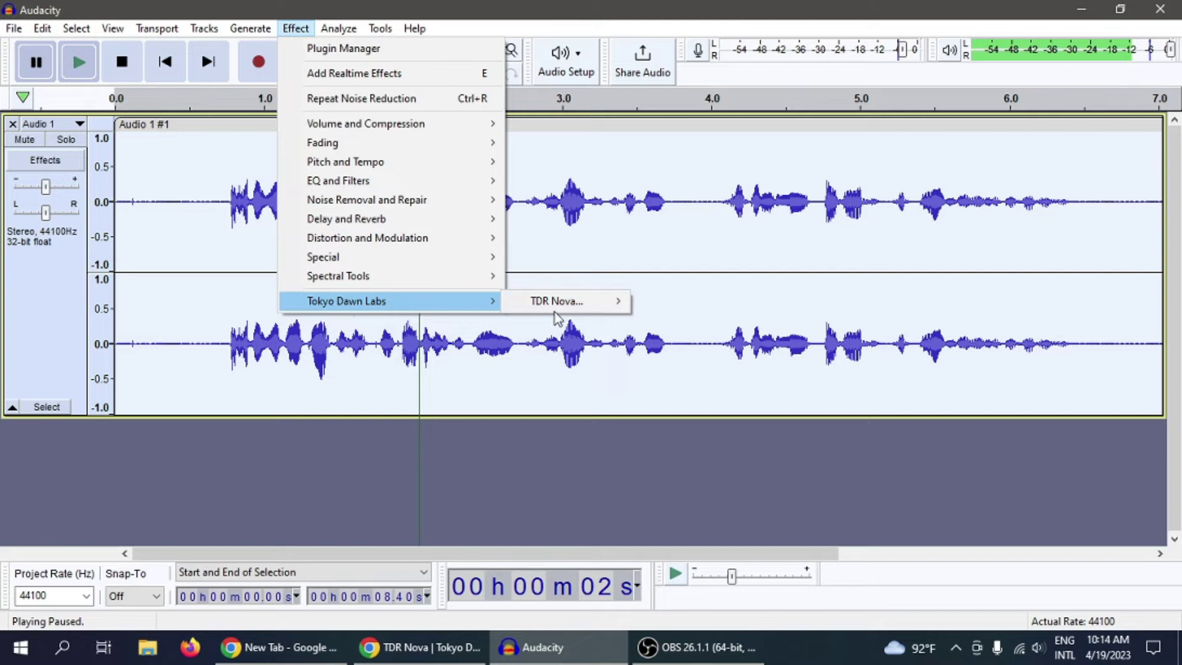
mouse_move(576, 305)
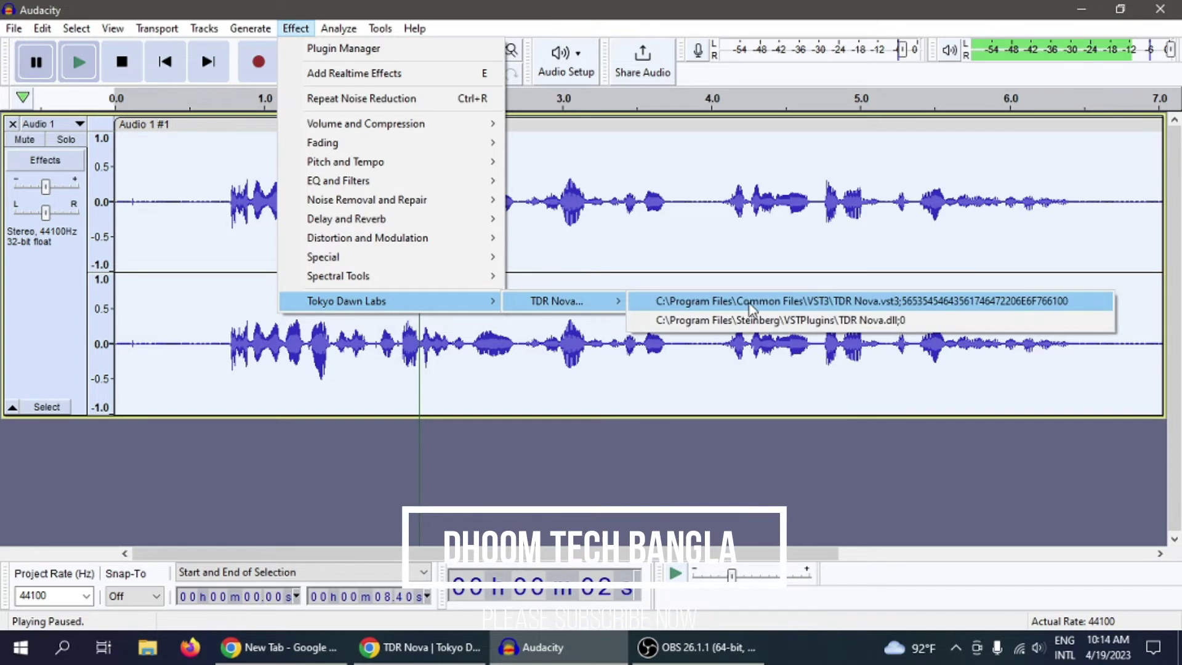
click(757, 322)
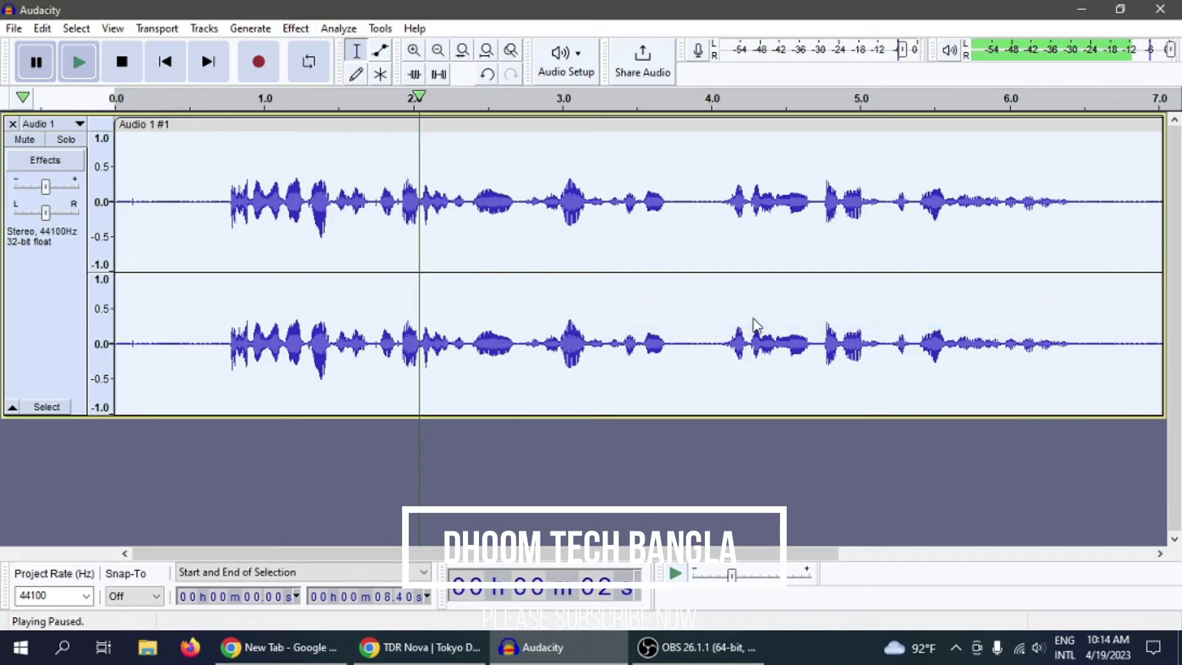
drag(649, 48, 637, 48)
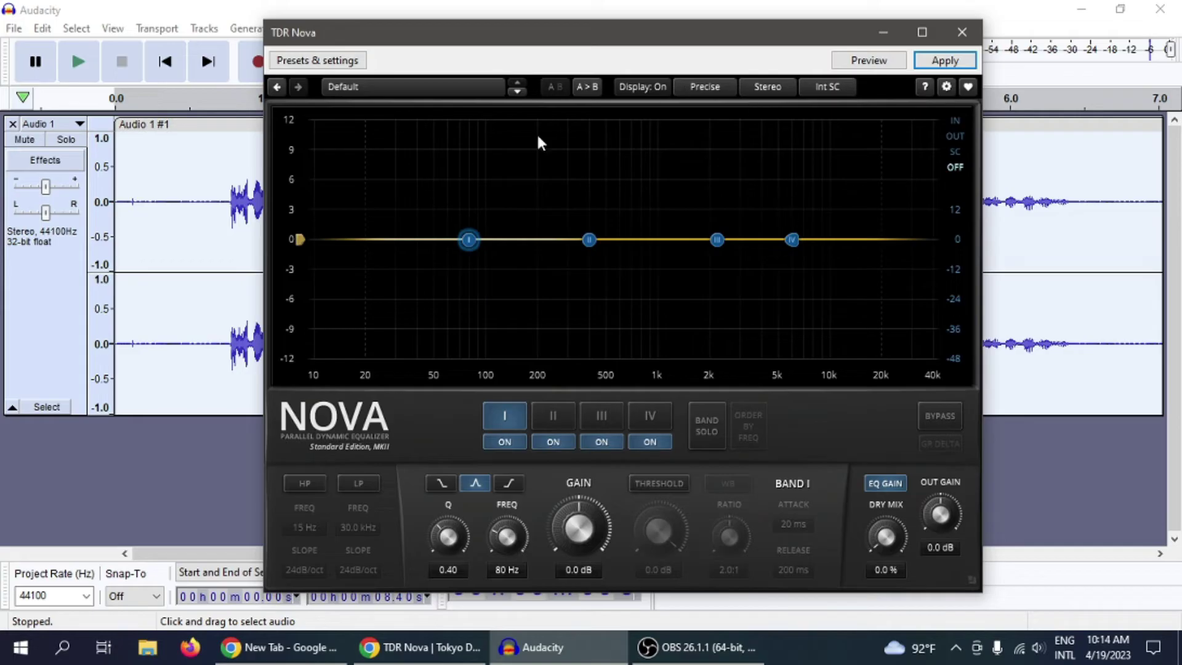
- Enable the high-pass filter and raise its cutoff frequency to about 65 Hz at 24 dB/oct
click(316, 482)
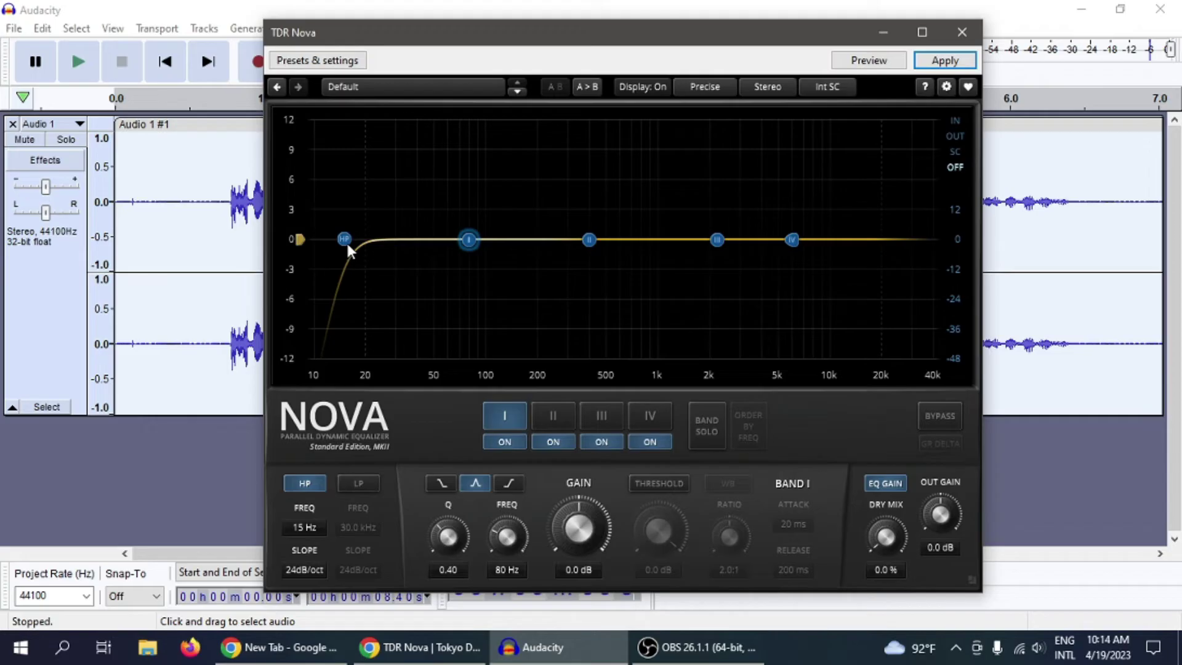
drag(347, 246, 388, 265)
drag(430, 298, 458, 327)
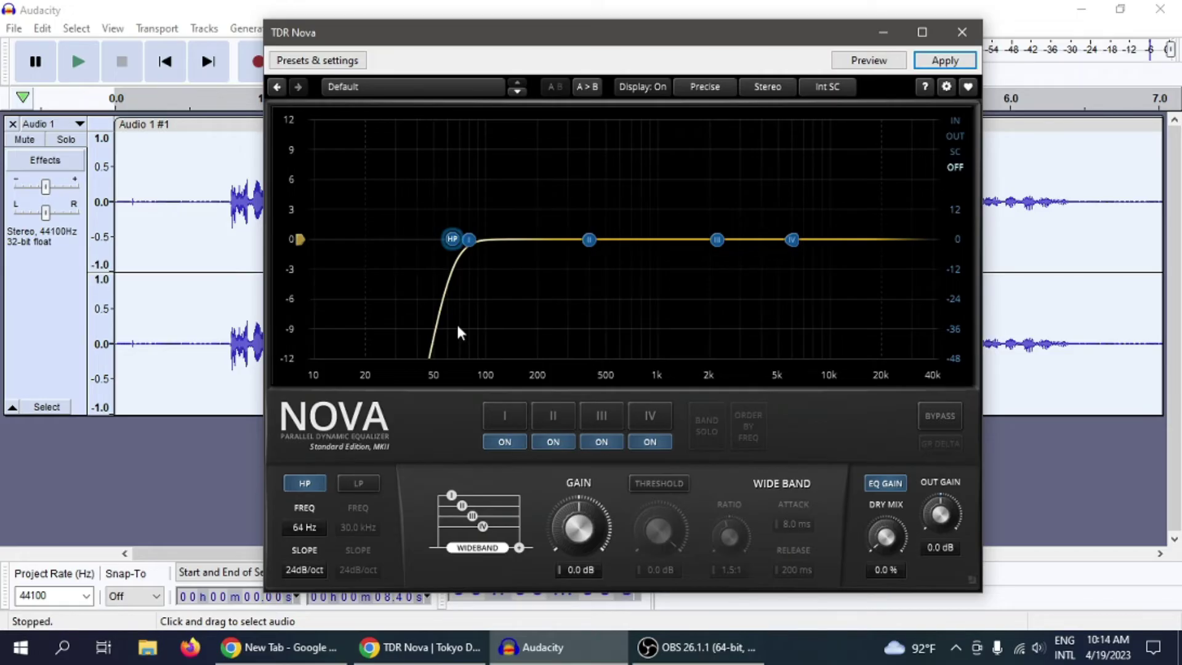
drag(458, 333, 461, 335)
- Boost band I by about 2.3 dB at 83 Hz and cut band II by about 4.6 dB at 491 Hz
drag(471, 243, 475, 228)
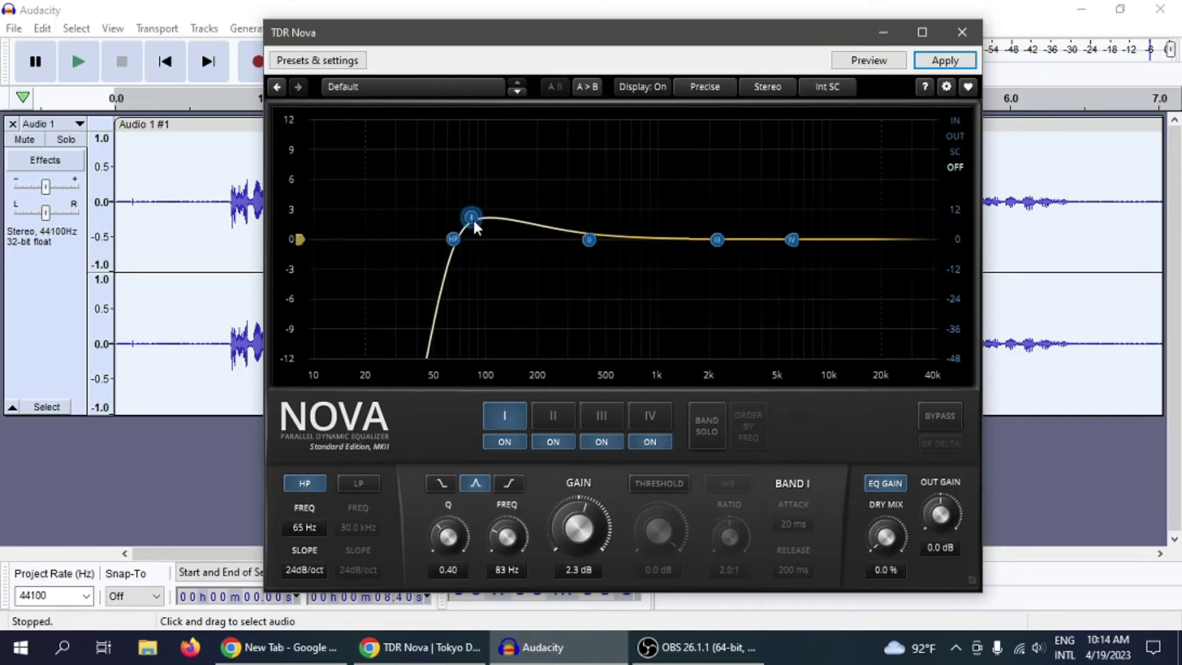
click(589, 240)
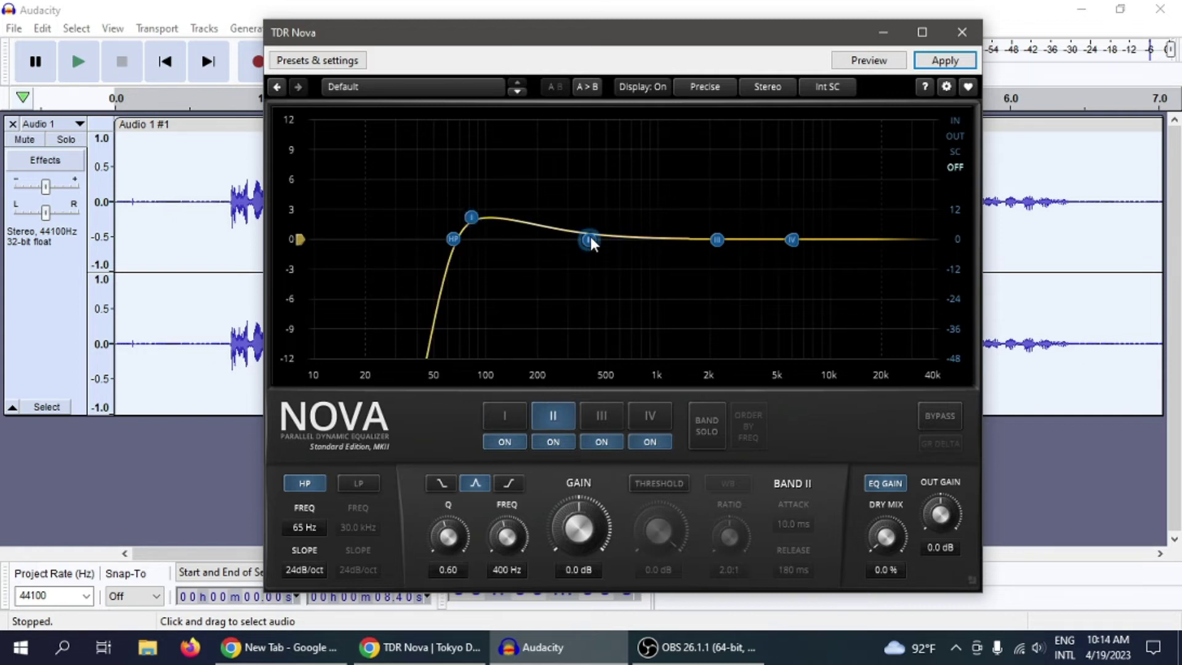
drag(590, 237, 608, 290)
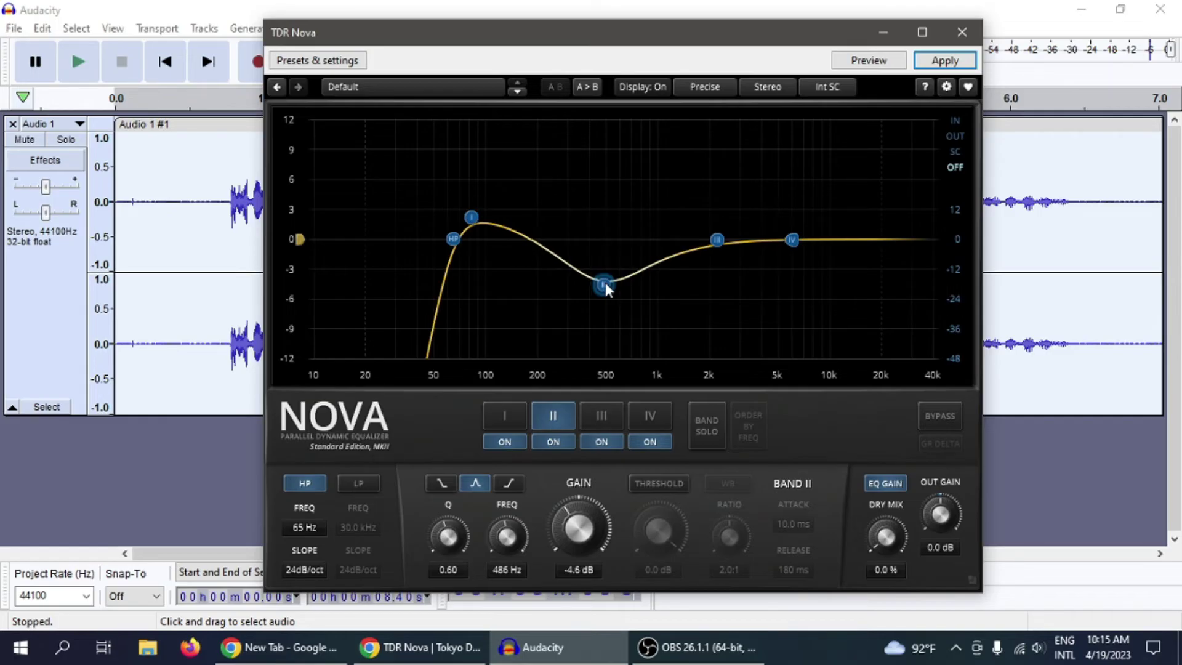
drag(607, 289, 608, 290)
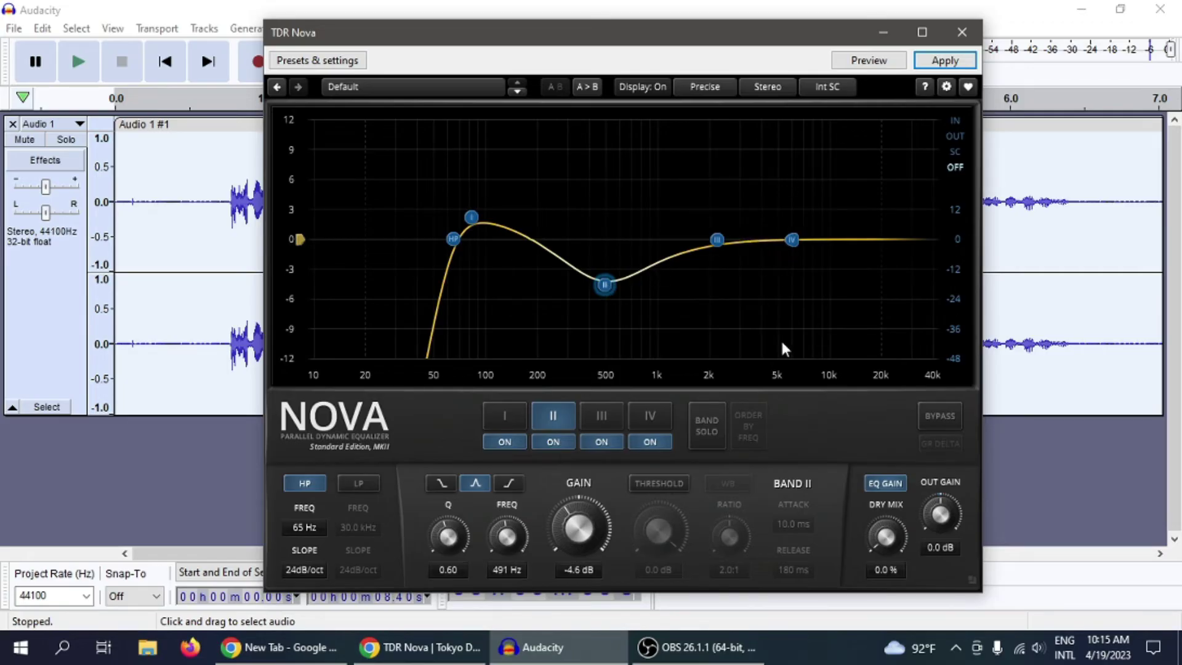
- Apply the equalizer settings to the recording and play back its first few seconds
click(936, 62)
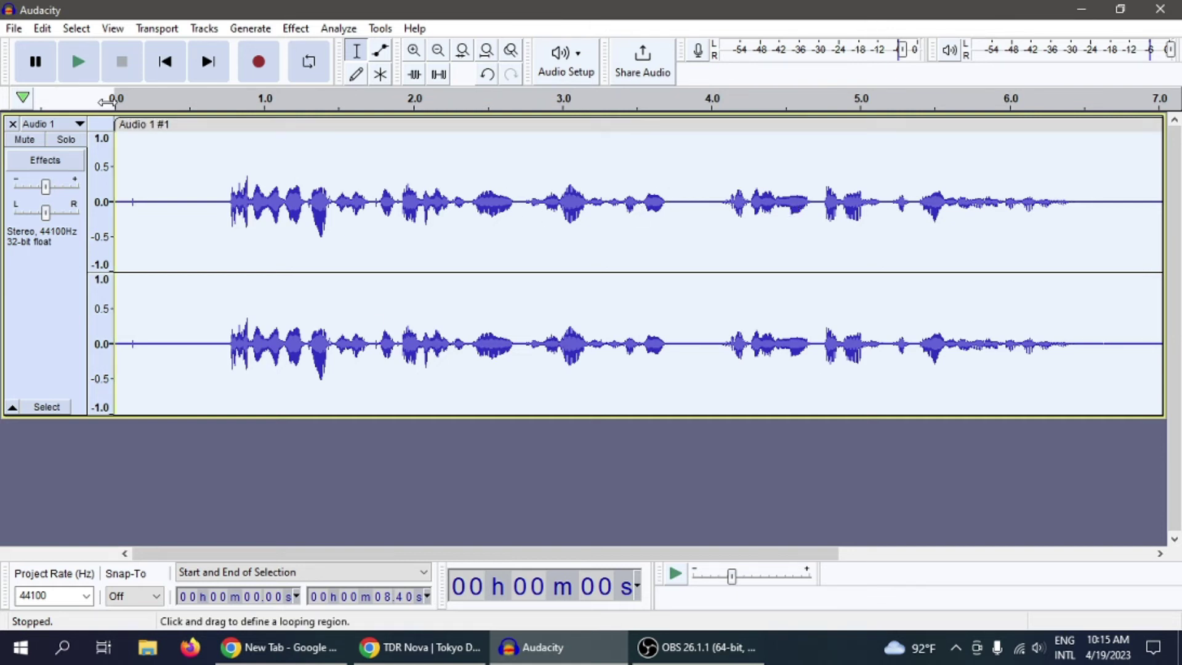
click(83, 72)
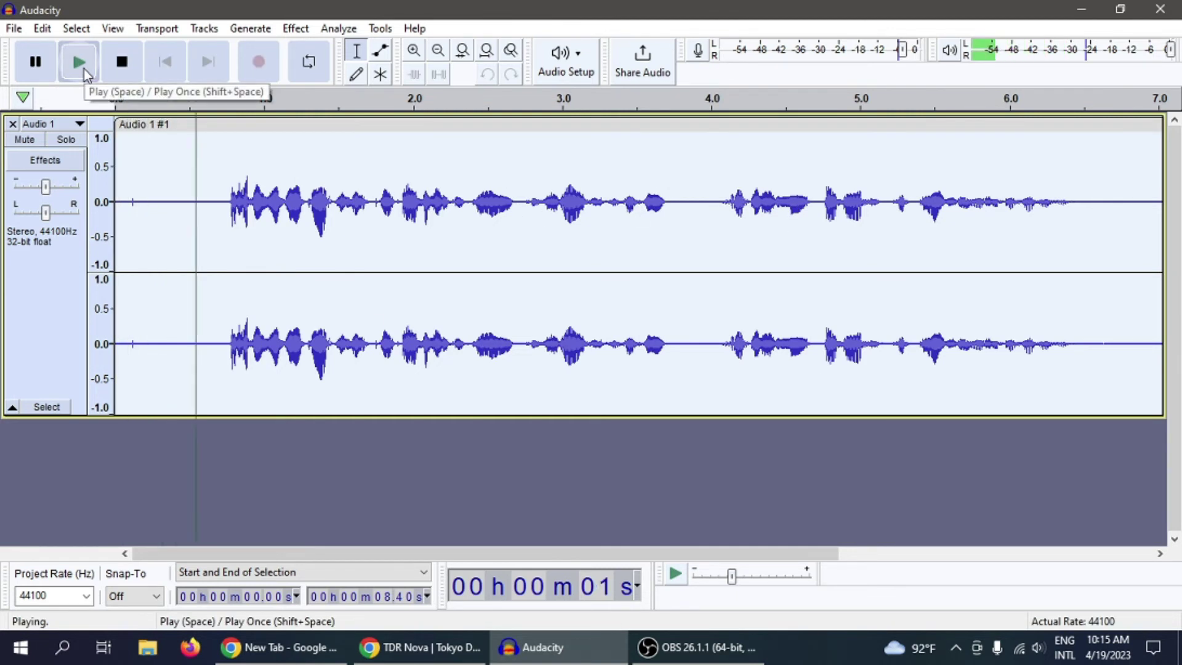
click(37, 64)
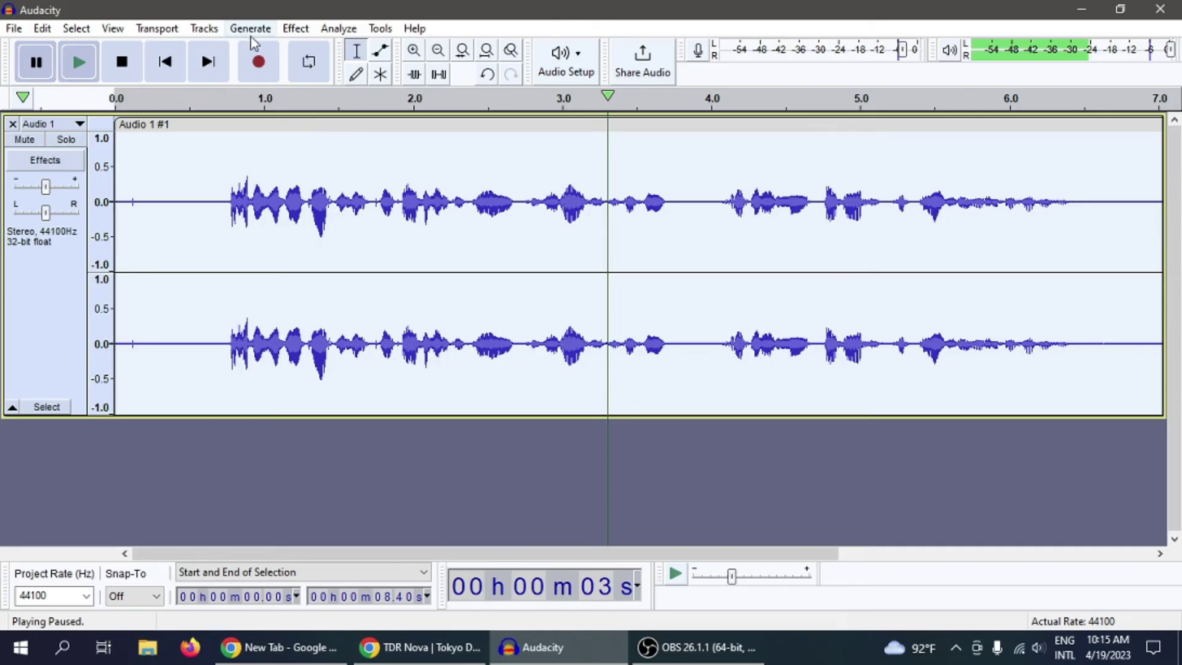
- Open the TDR Nova effect again for the recording, using the Common Files VST3 version (TDR Nova.vst3)
click(294, 30)
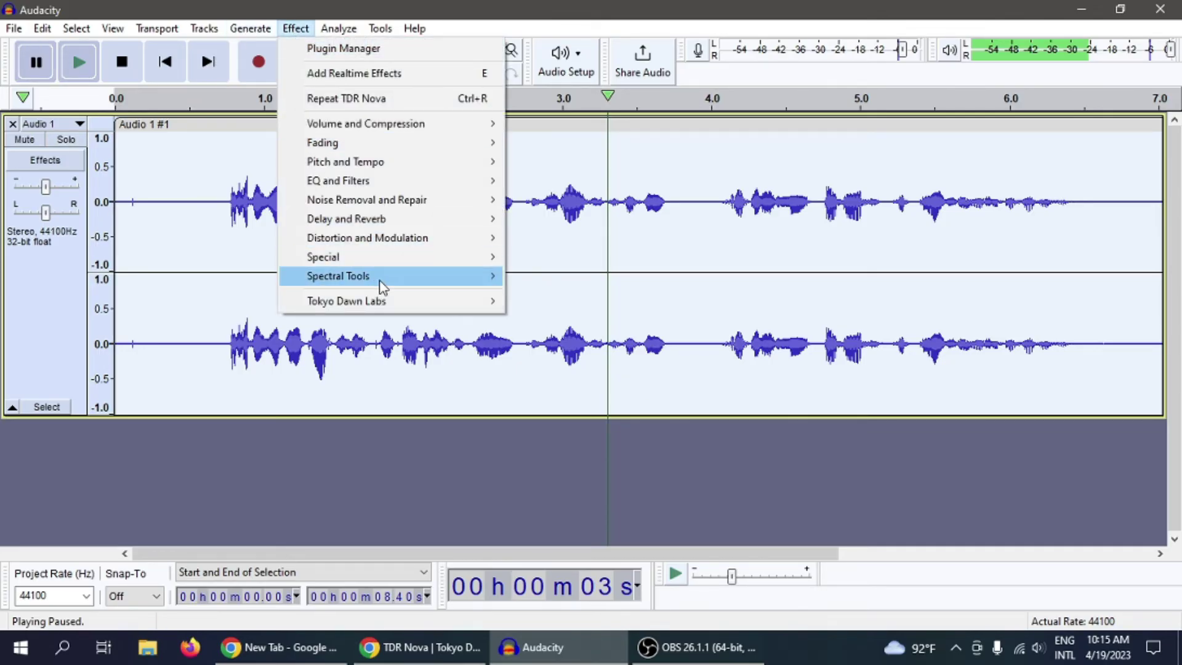
mouse_move(400, 302)
mouse_move(534, 308)
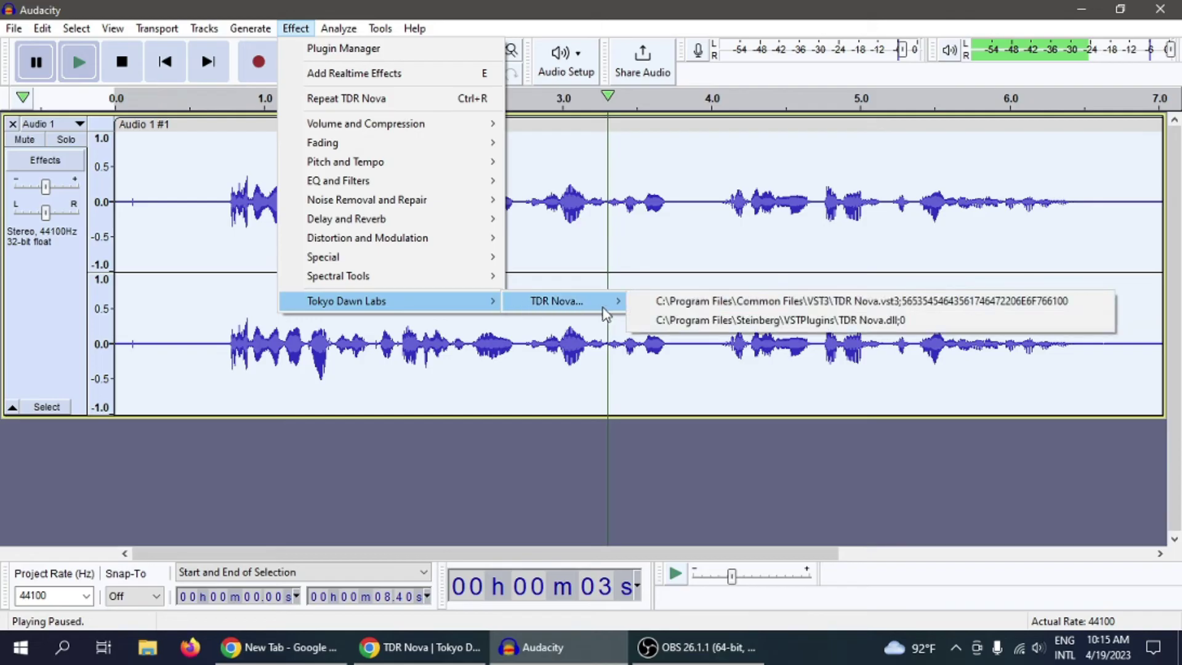
click(677, 302)
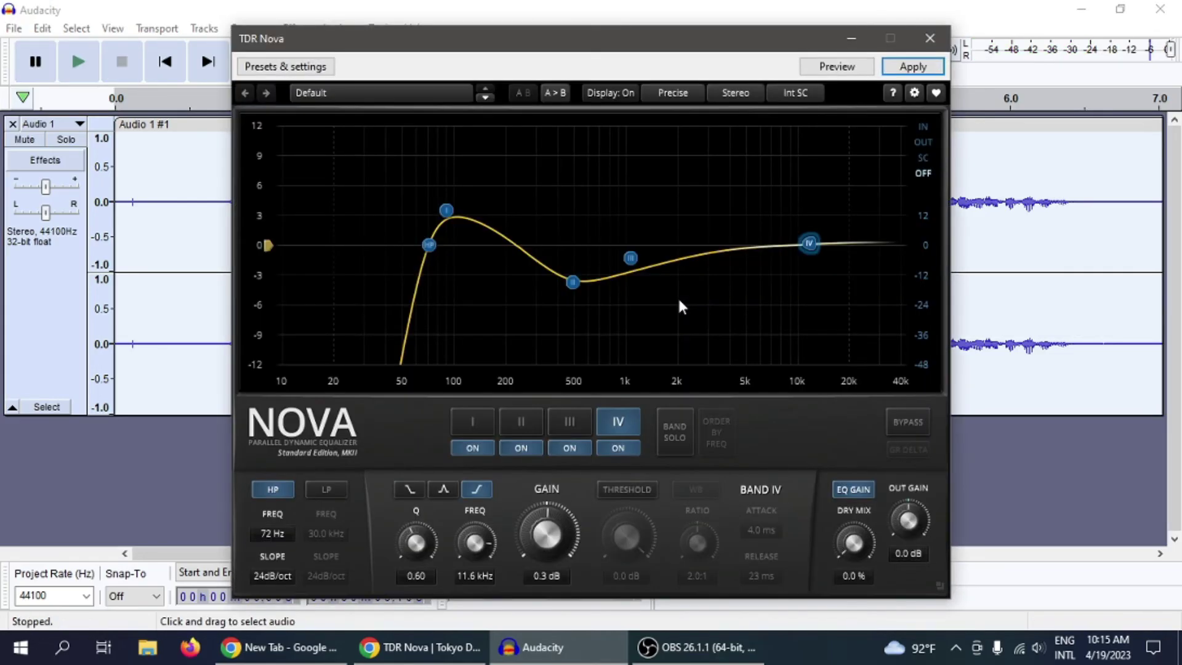
- Preview the equalized sound and set band IV to about -0.5 dB at 21.3 kHz
click(854, 70)
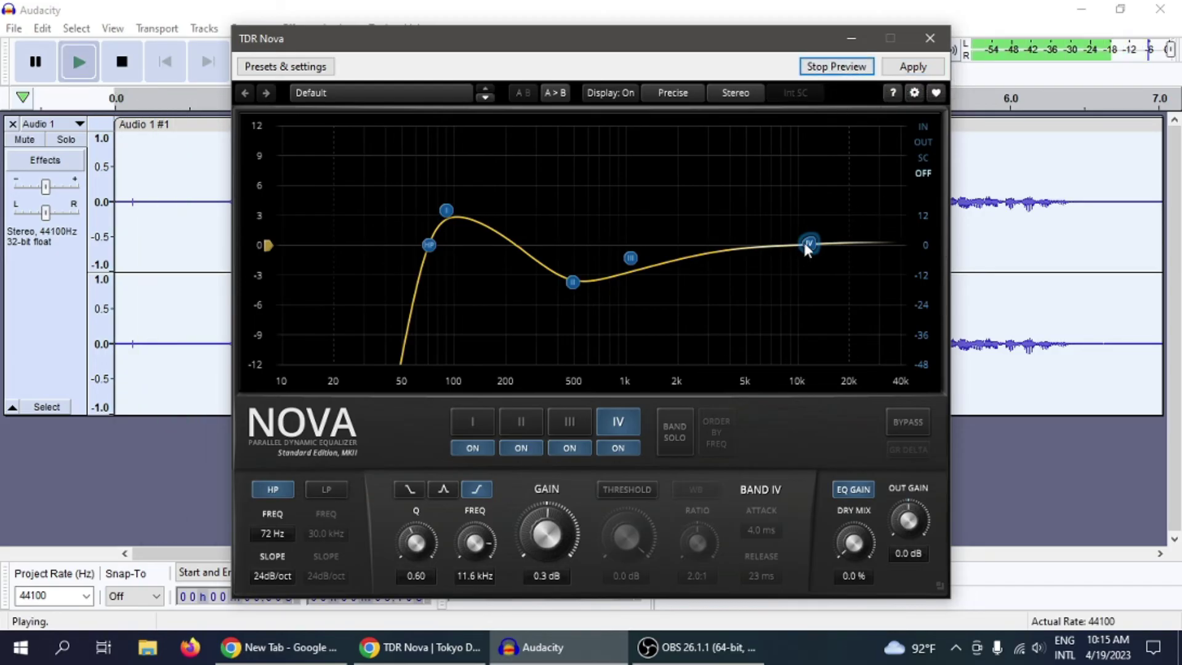
drag(809, 243, 816, 271)
click(813, 67)
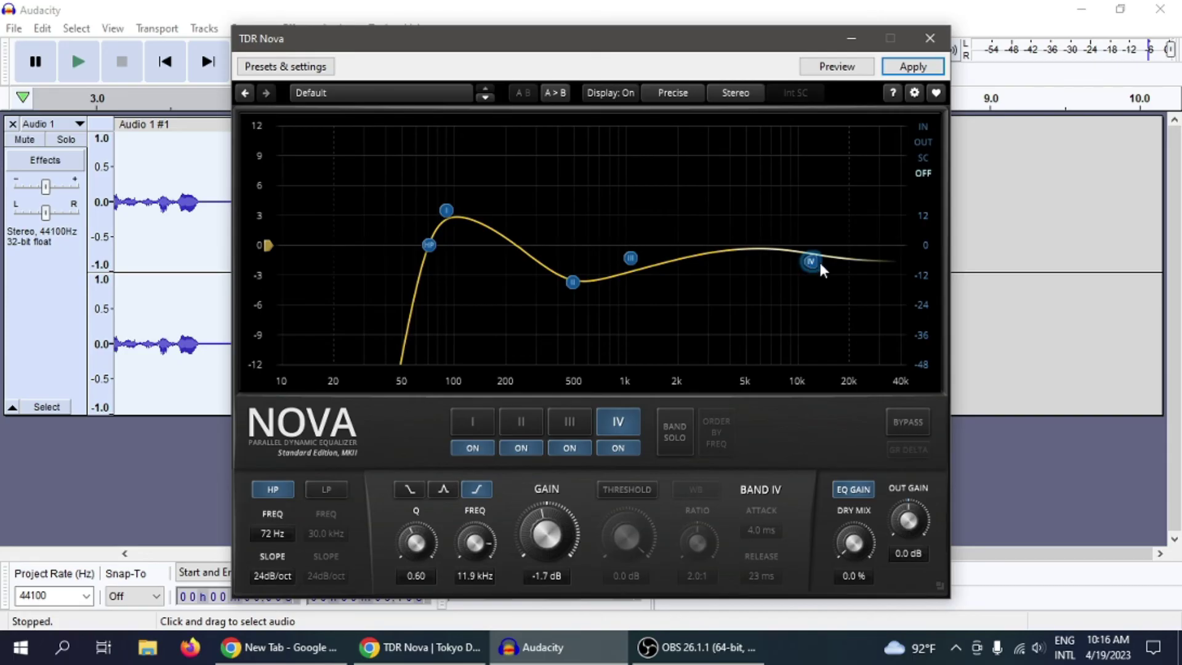
drag(813, 263, 856, 251)
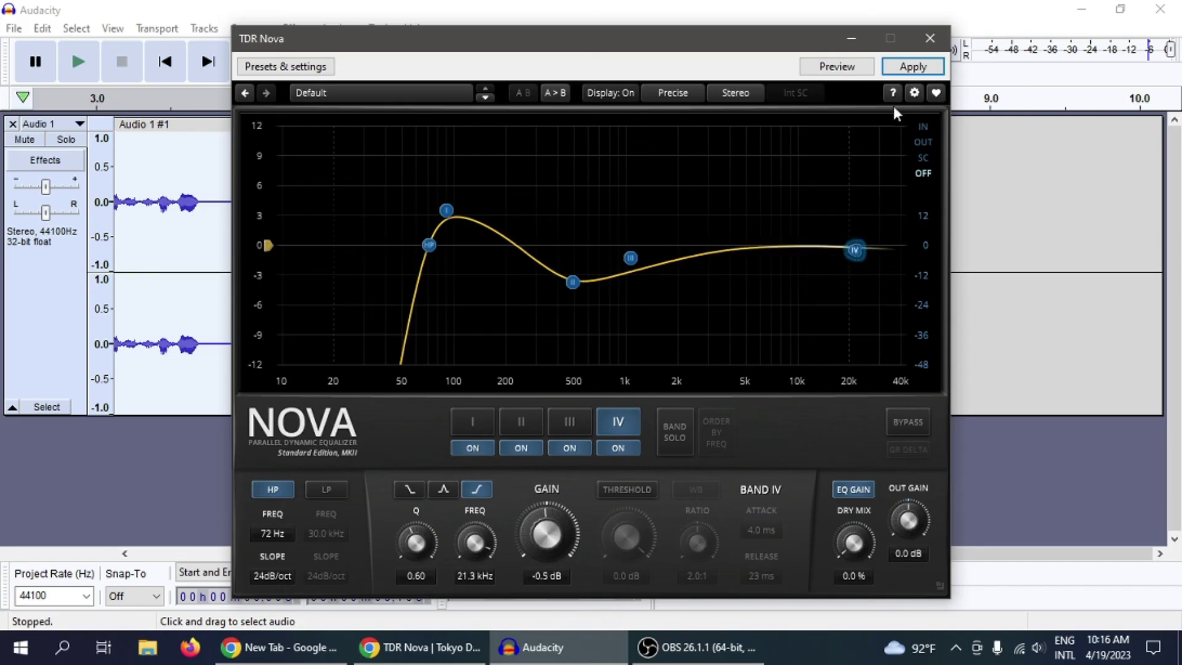
- Apply the second equalizer pass to the recording and play back its beginning, pausing after about 2.6 seconds
click(900, 68)
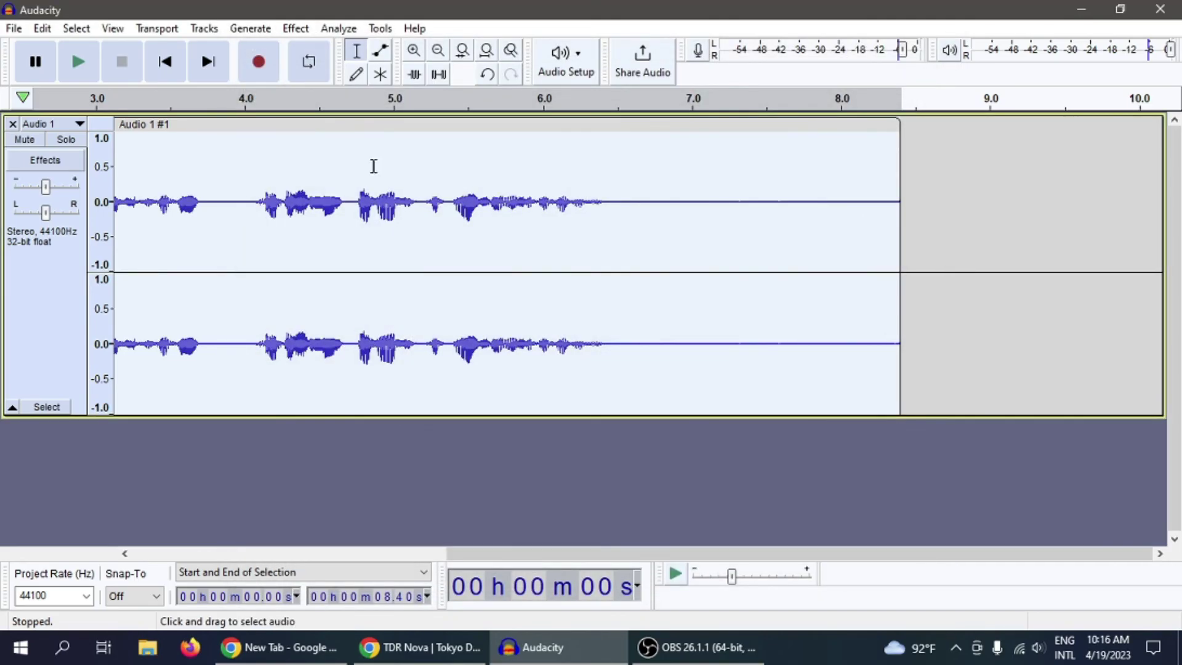
click(78, 64)
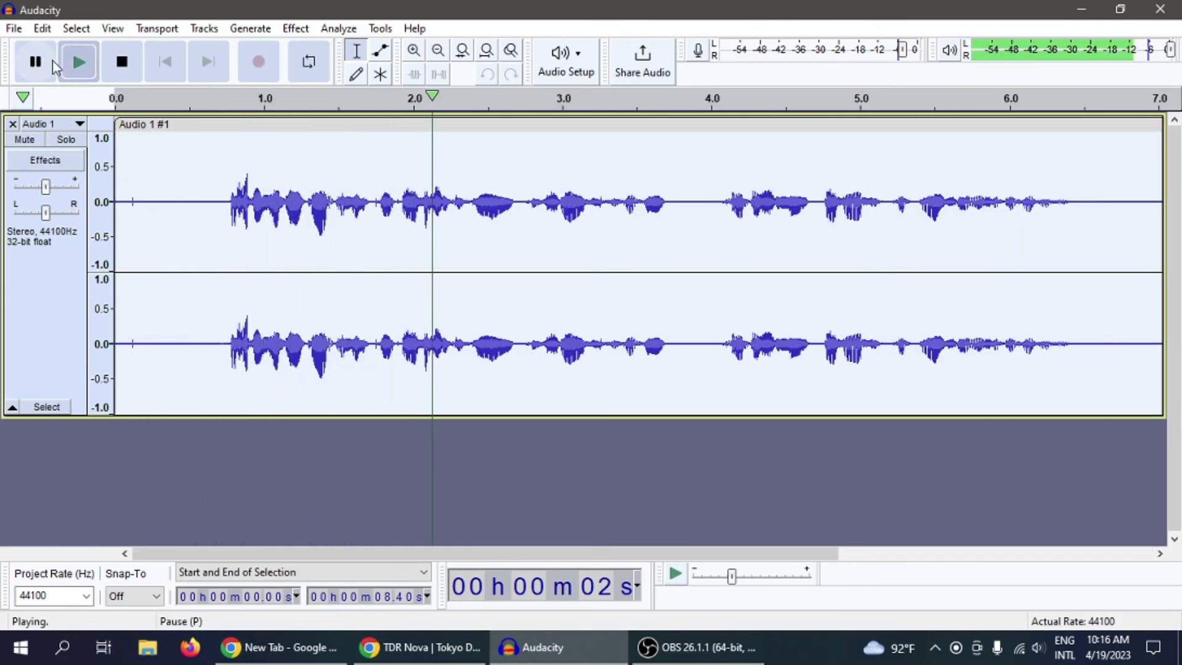
click(52, 65)
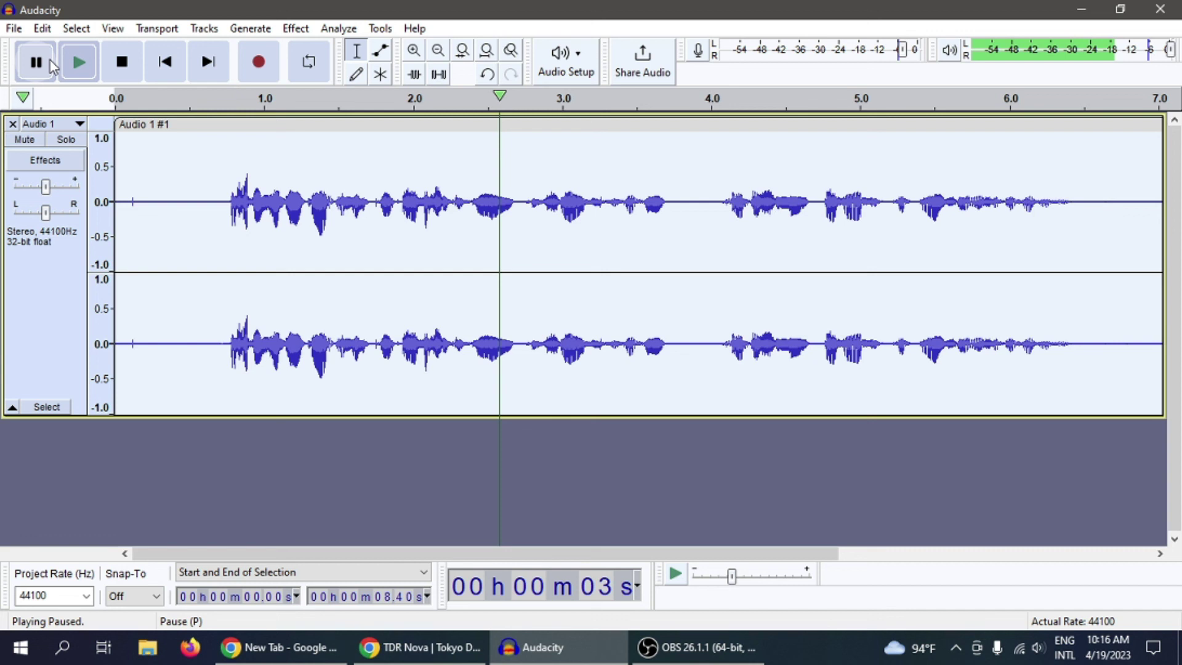
mouse_move(425, 647)
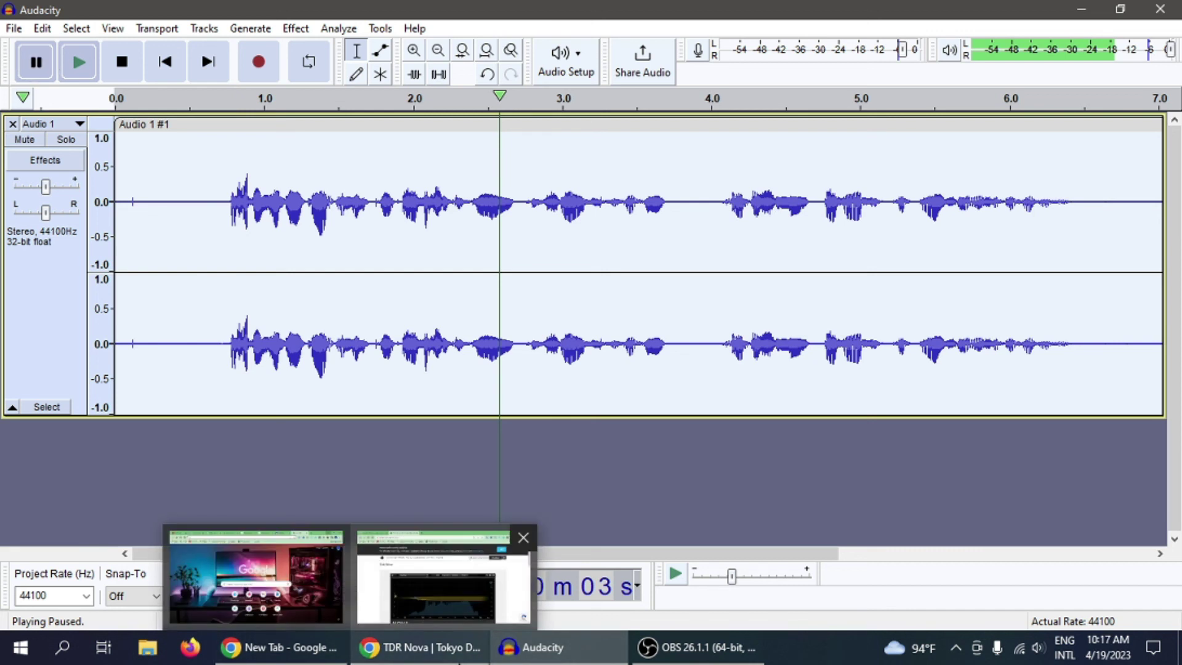